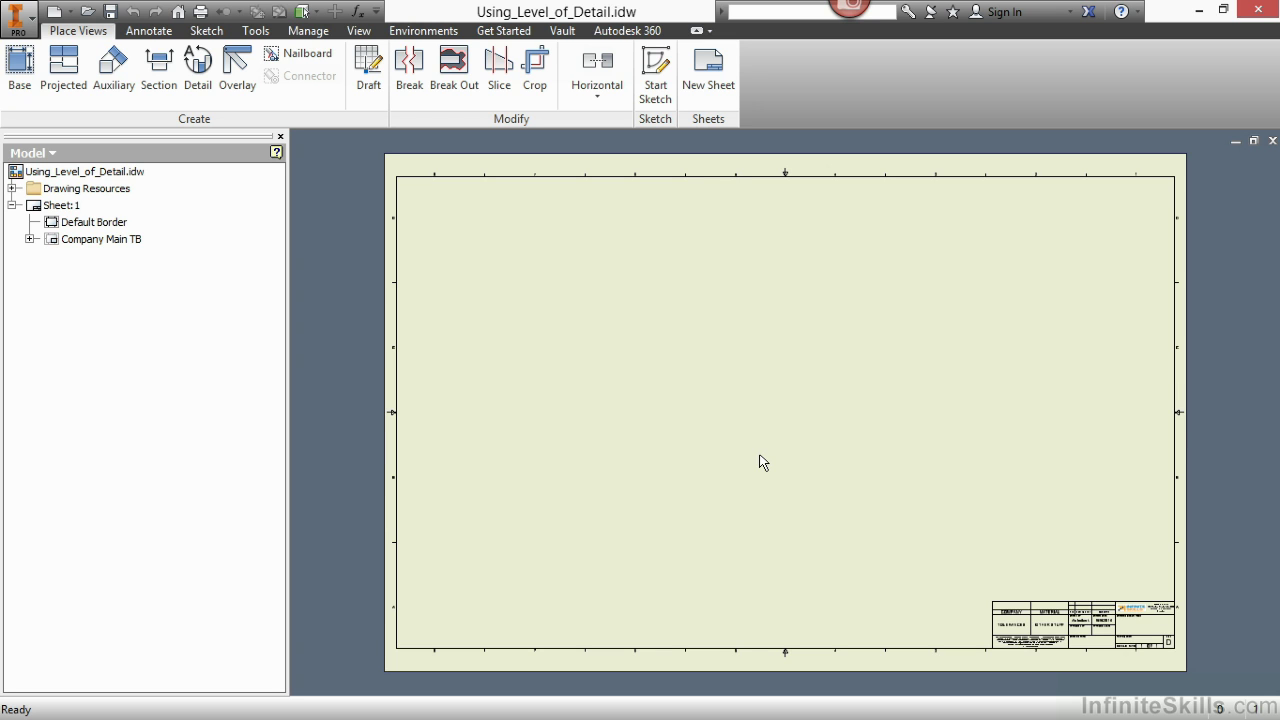
- Open Using_Level_of_Detail.iam with the Master level of detail
click(88, 11)
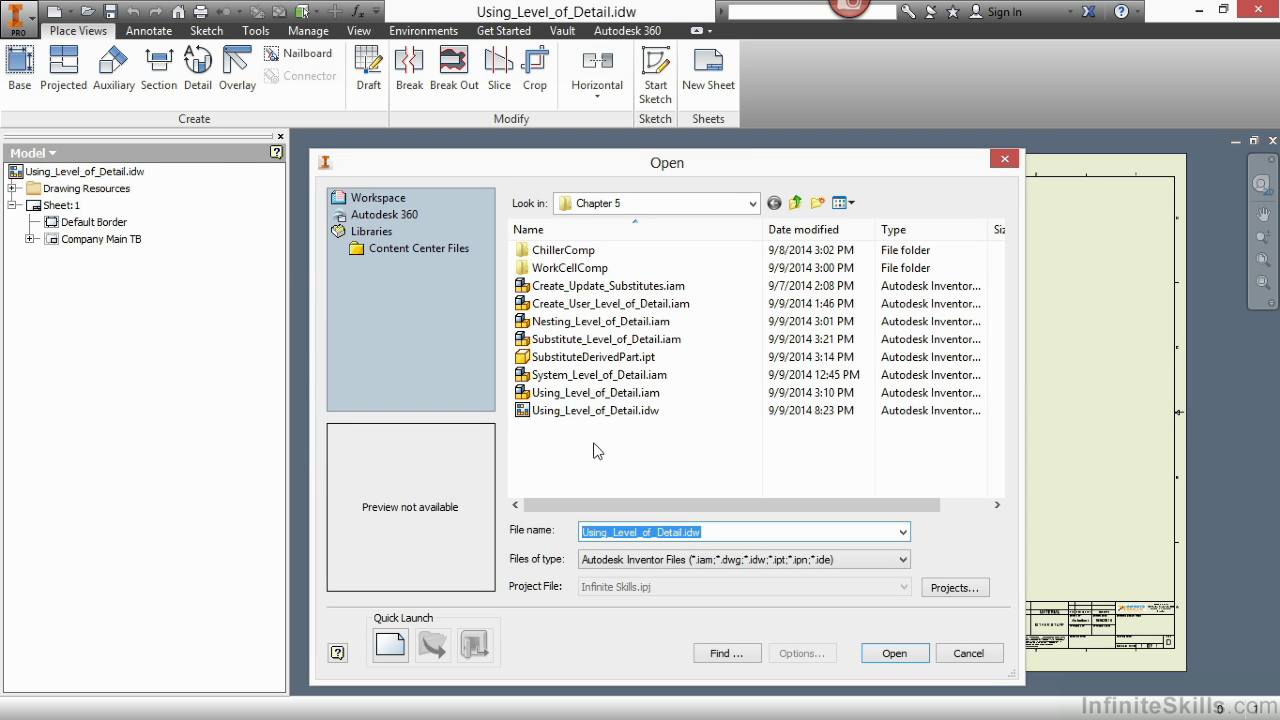
click(645, 395)
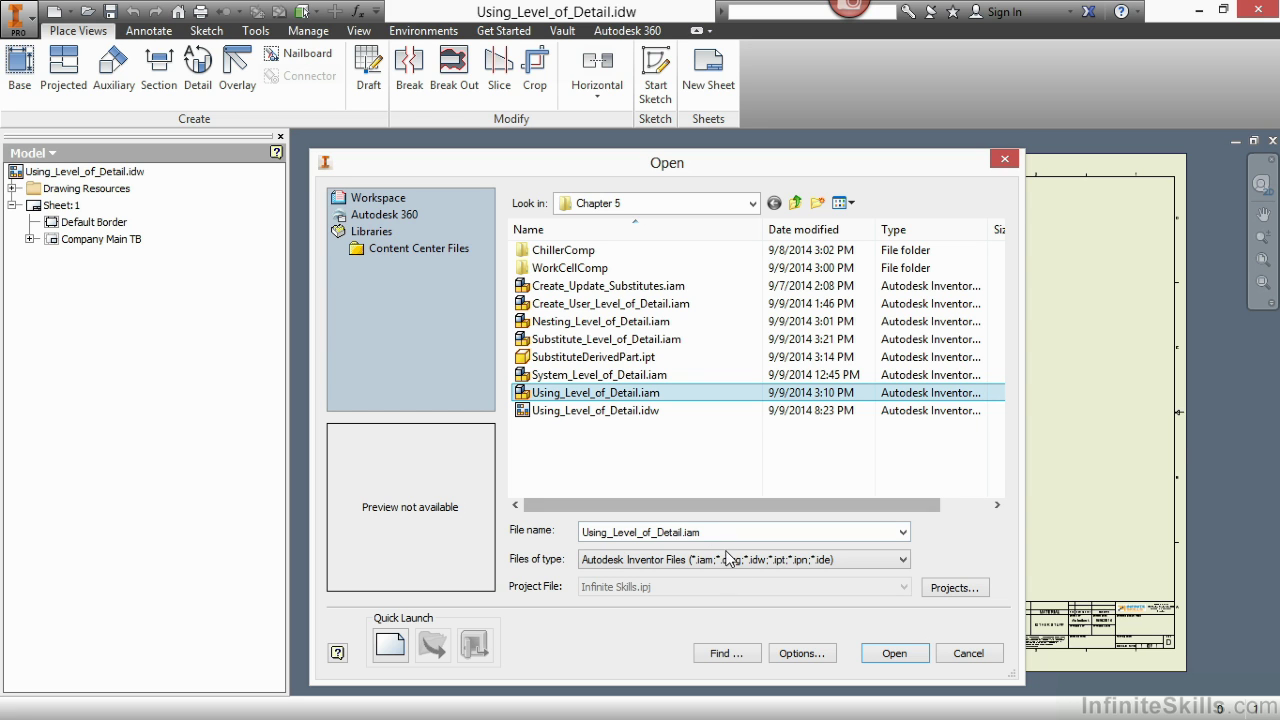
click(830, 656)
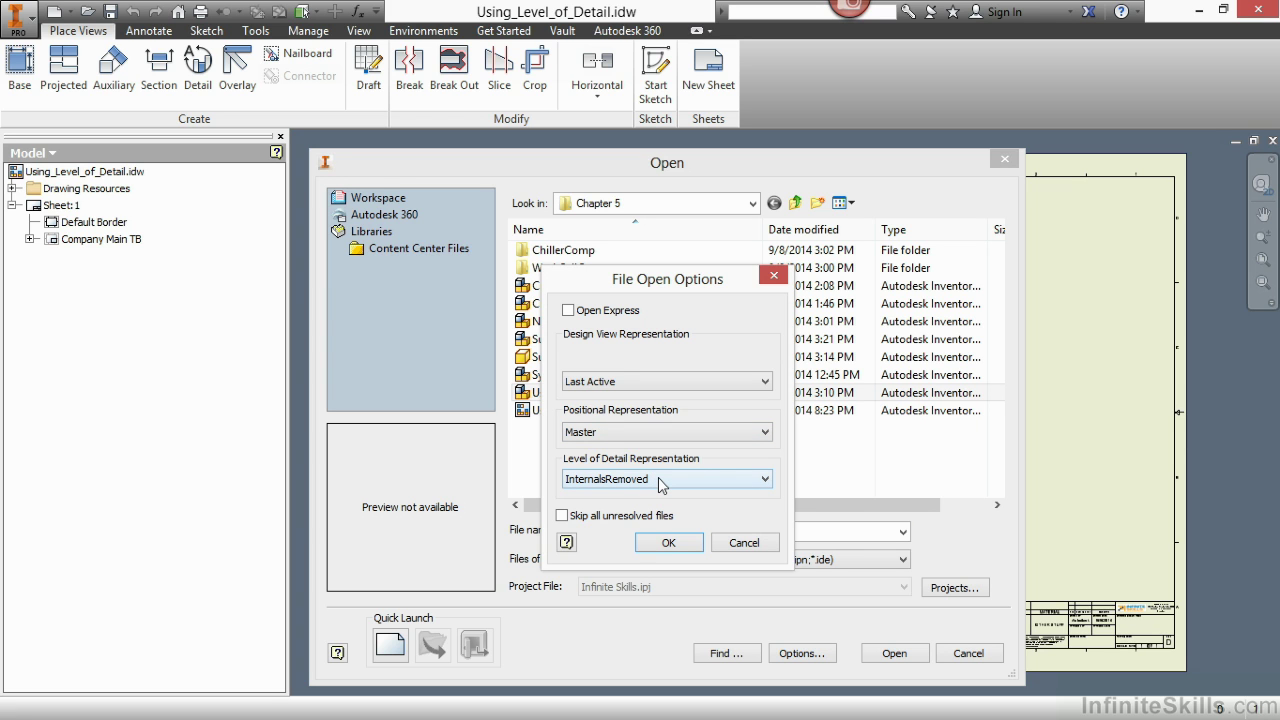
click(659, 482)
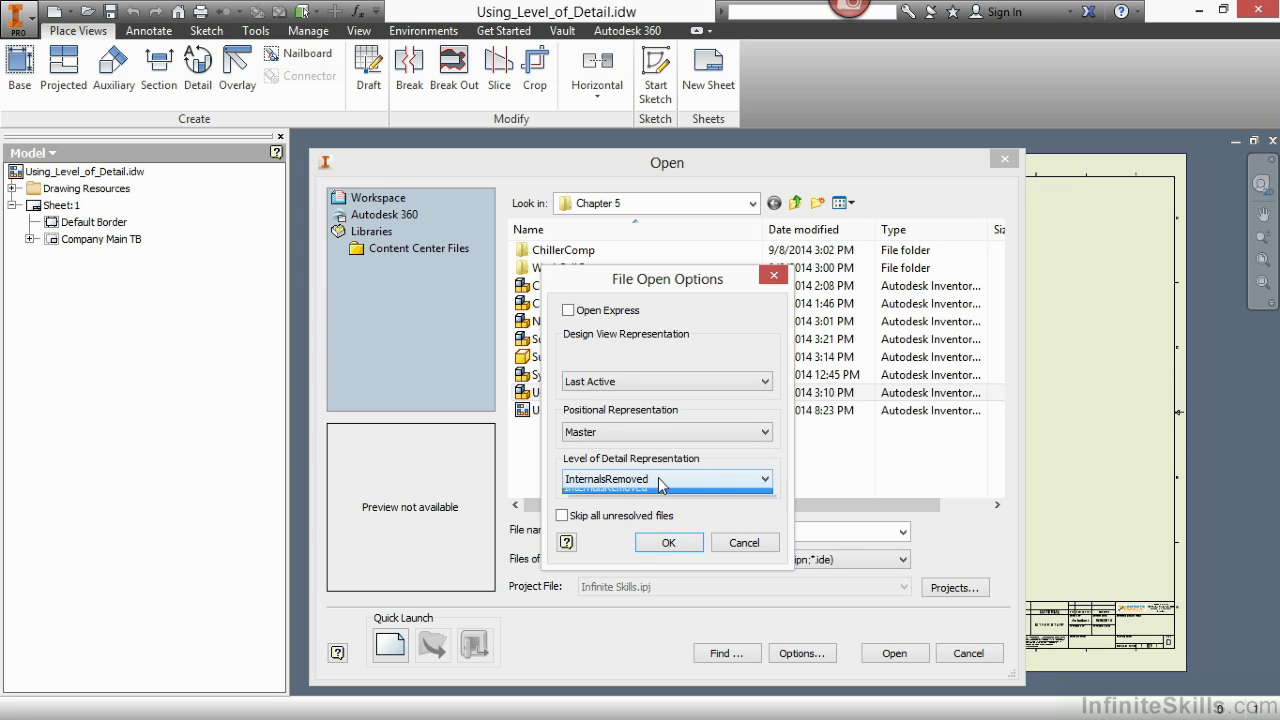
click(651, 497)
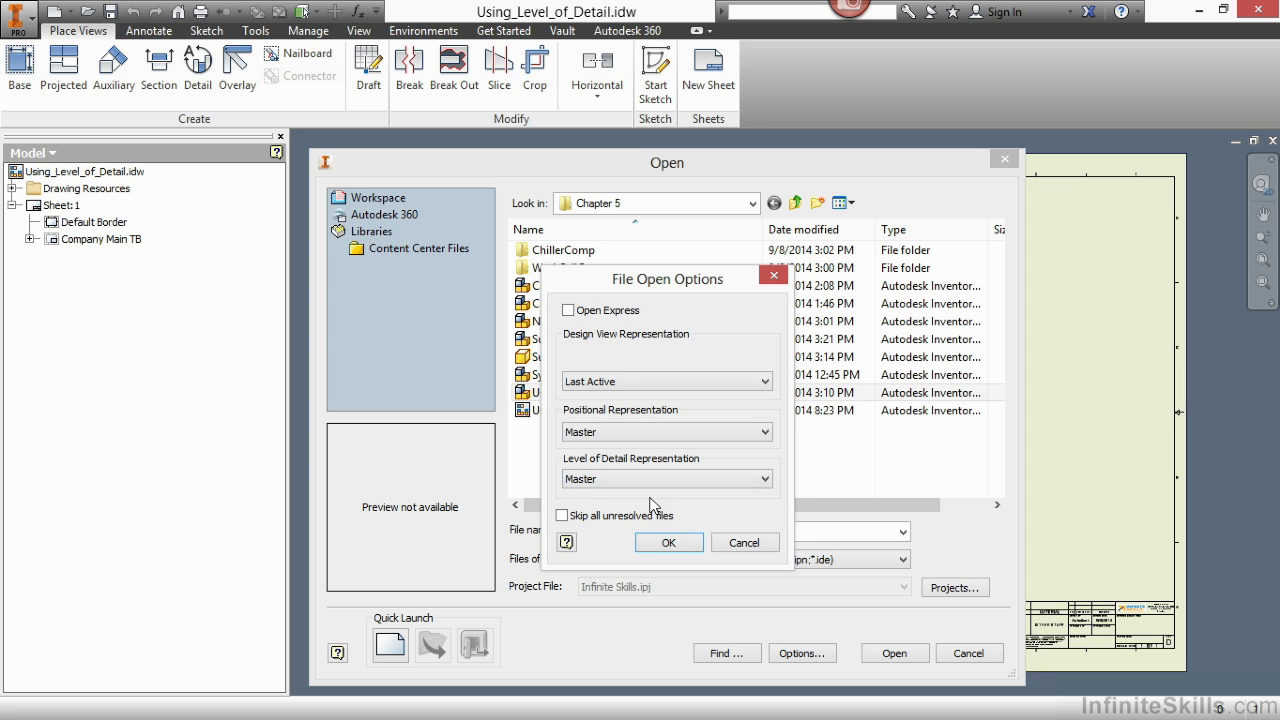
click(675, 541)
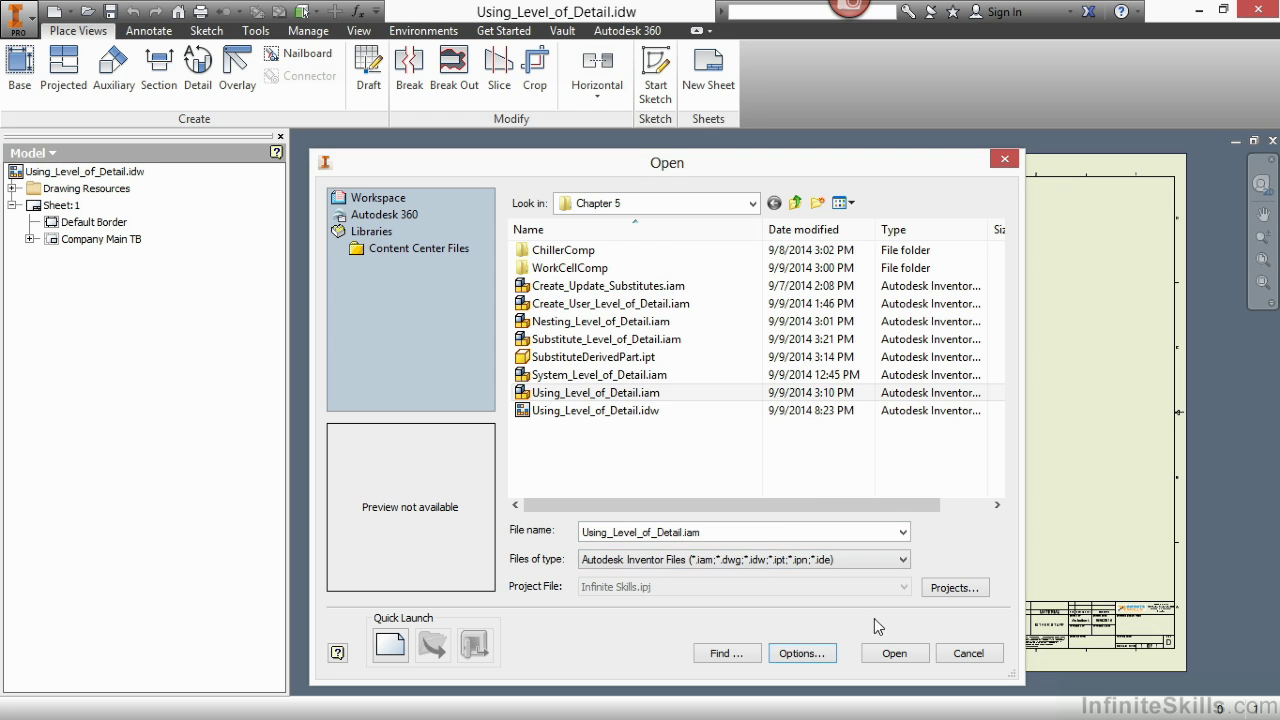
click(886, 650)
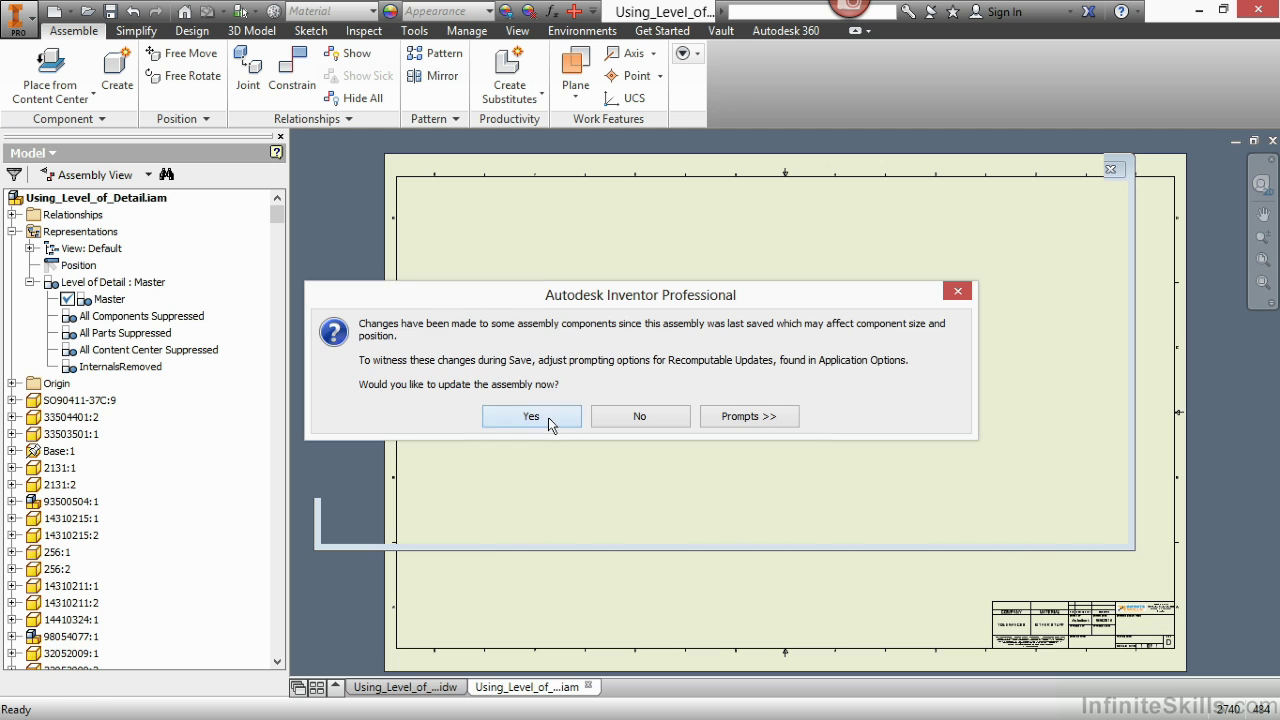
- Update the assembly's components, then close it and save the changes with its dependents
click(548, 417)
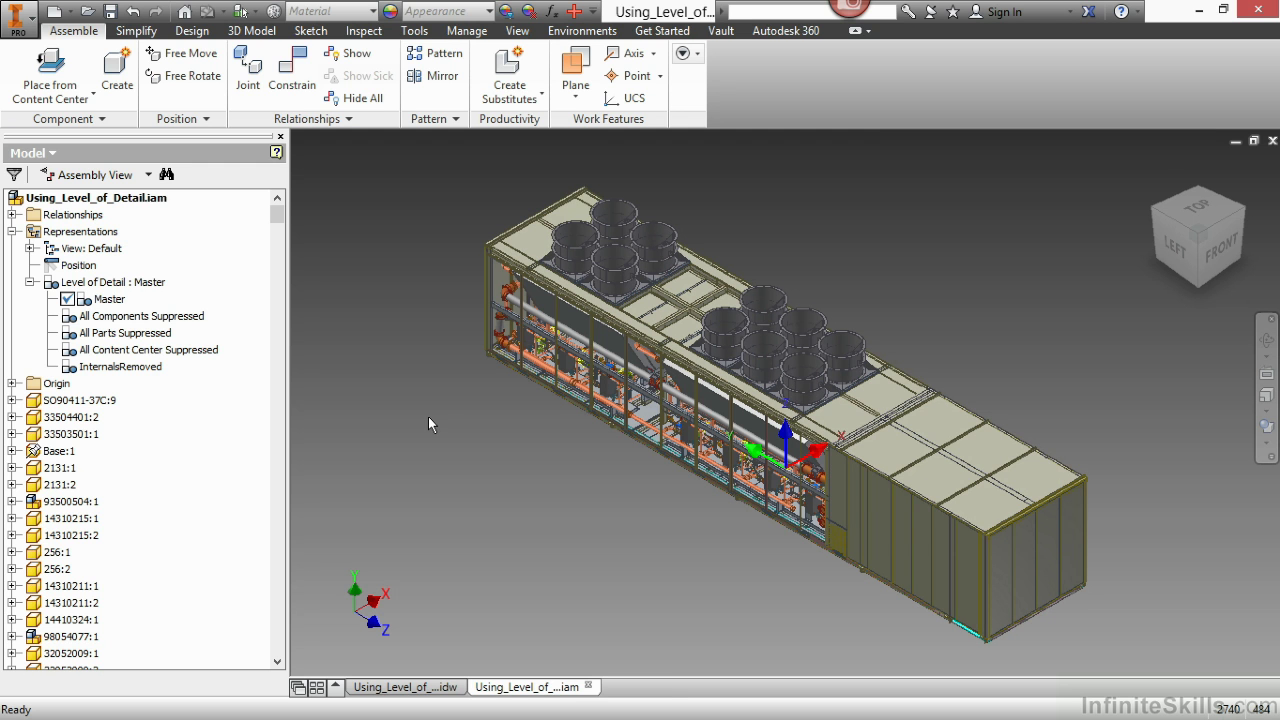
click(1272, 142)
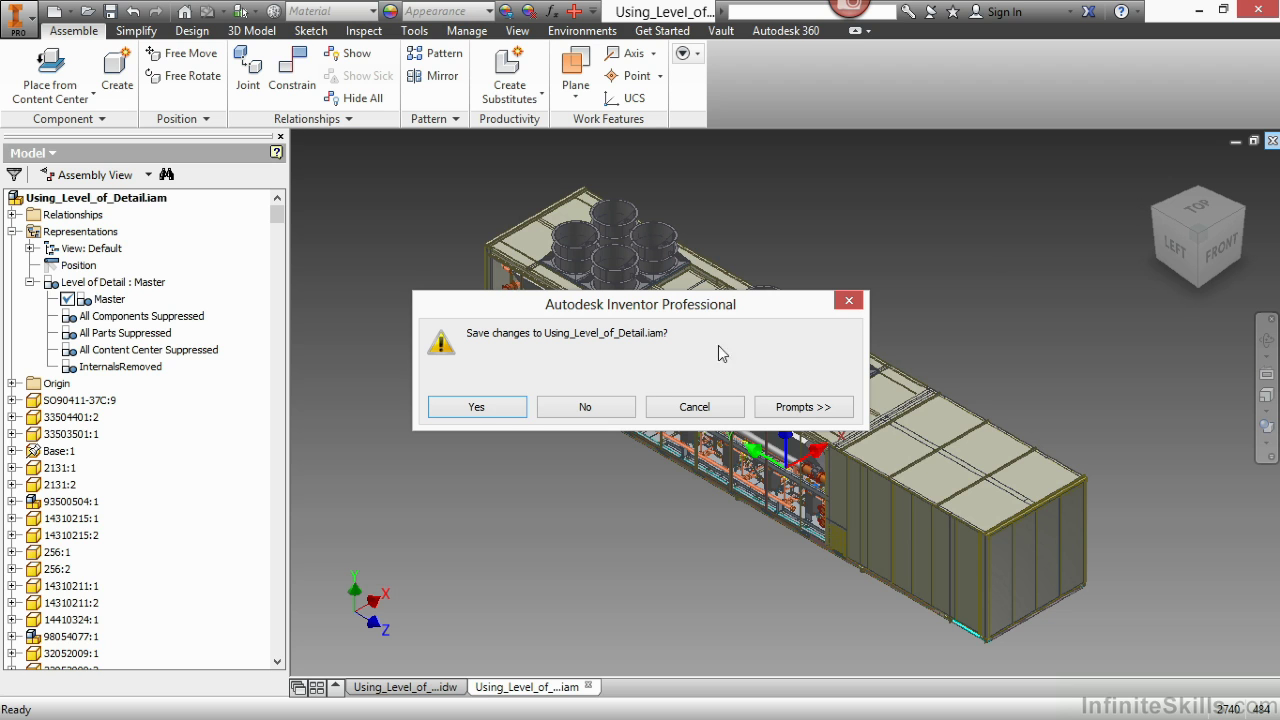
click(478, 408)
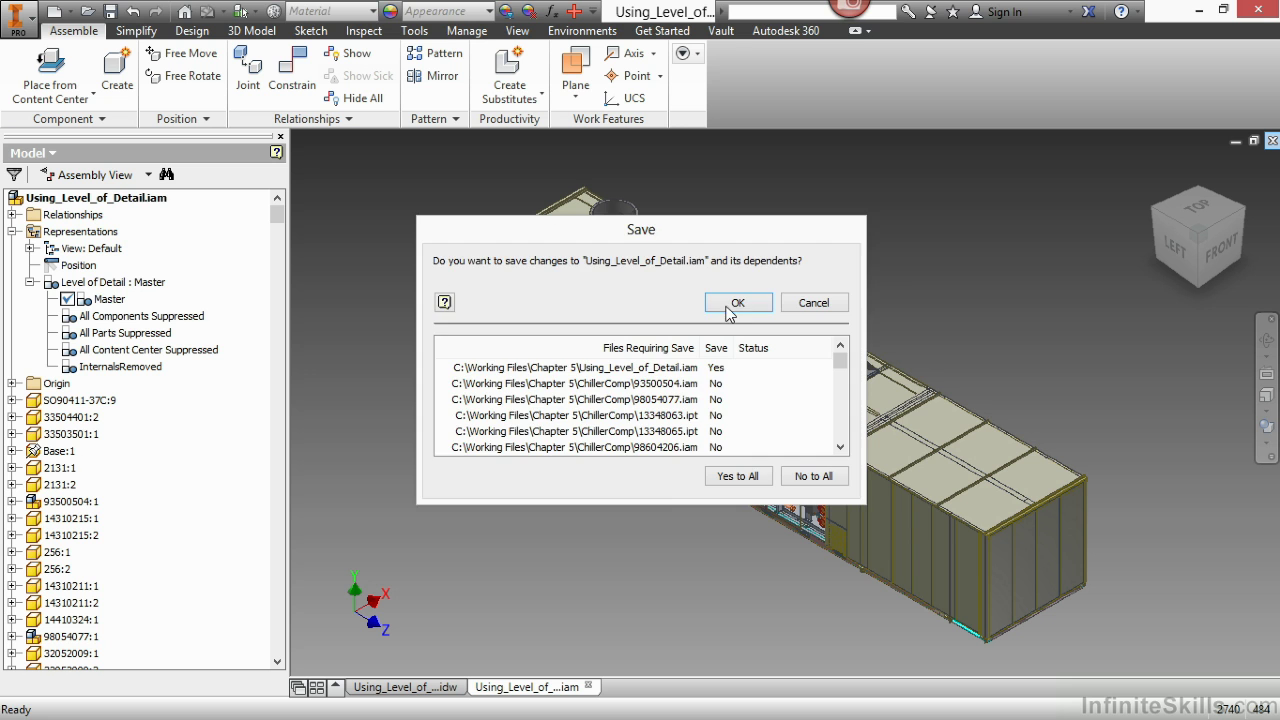
click(733, 303)
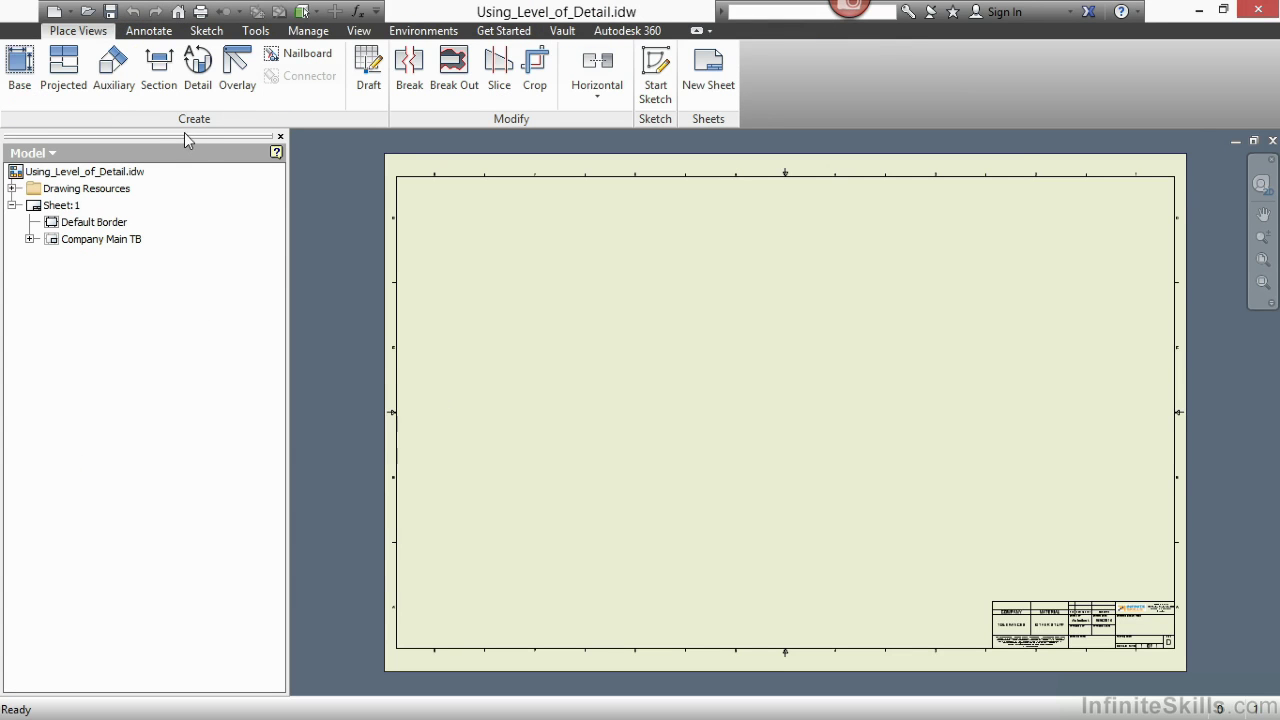
- Reopen Using_Level_of_Detail.iam using the InternalsRemoved level of detail representation
click(19, 65)
click(596, 410)
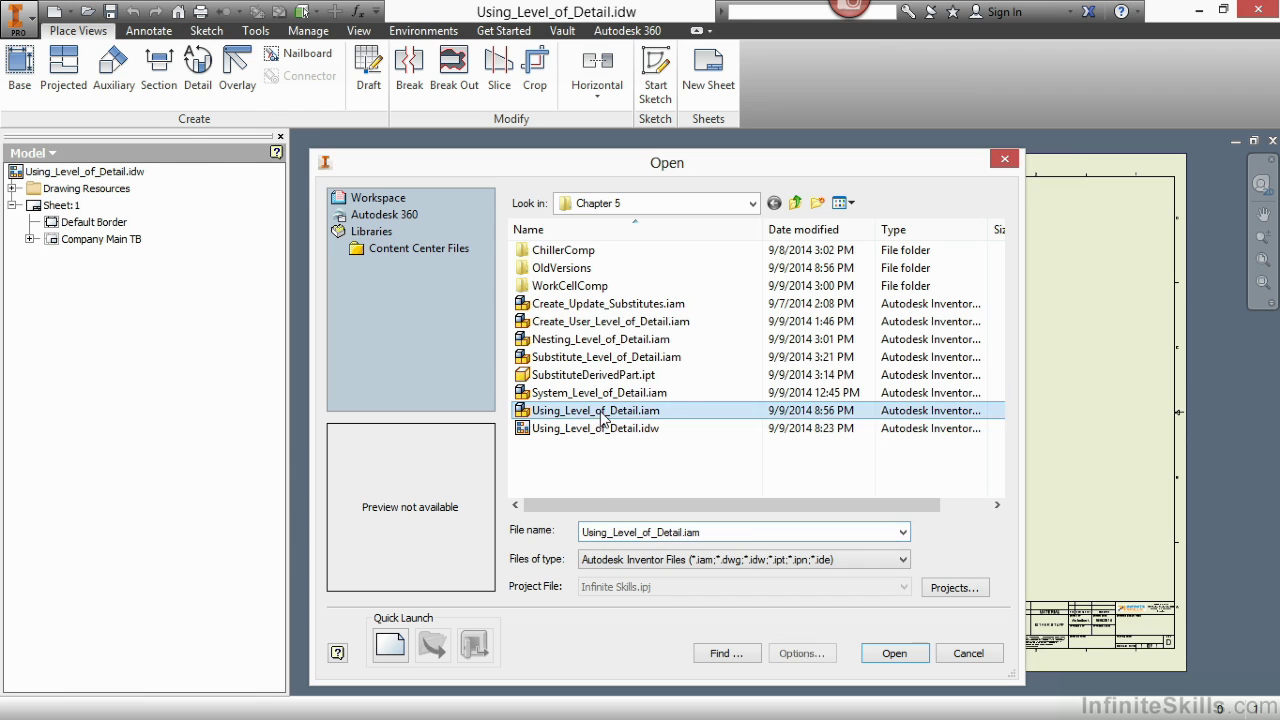
click(802, 653)
click(668, 479)
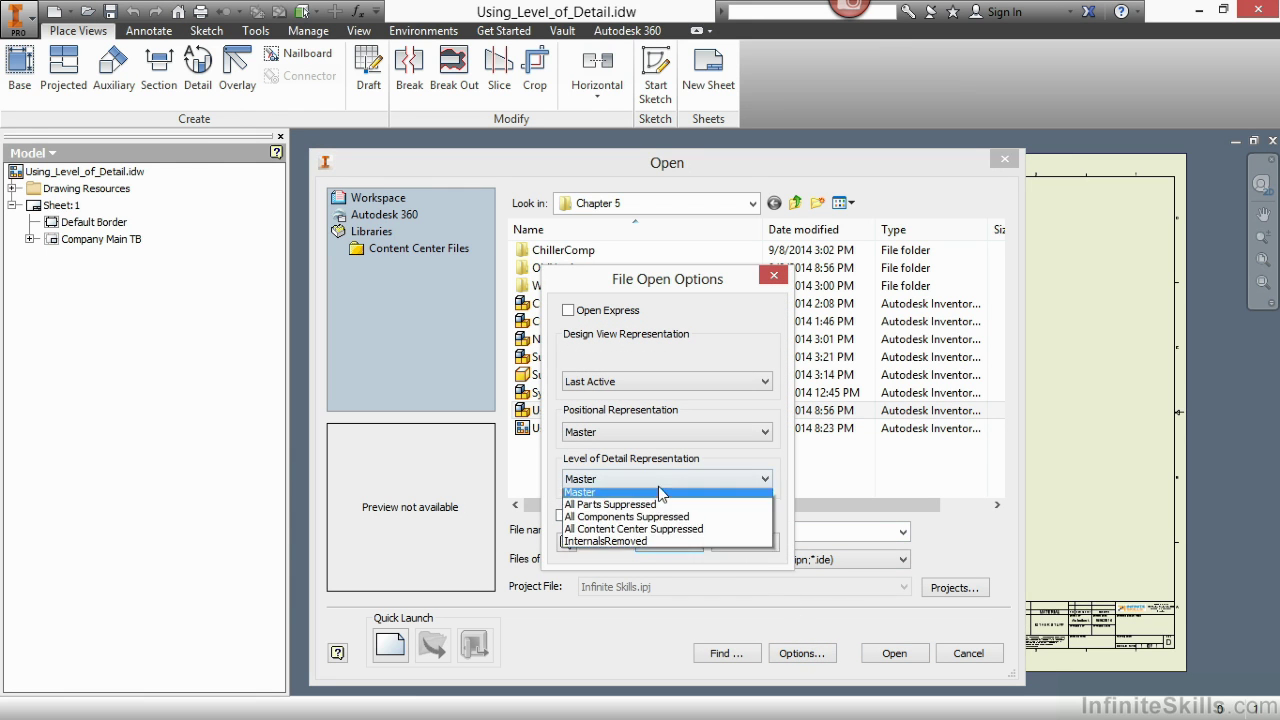
click(640, 532)
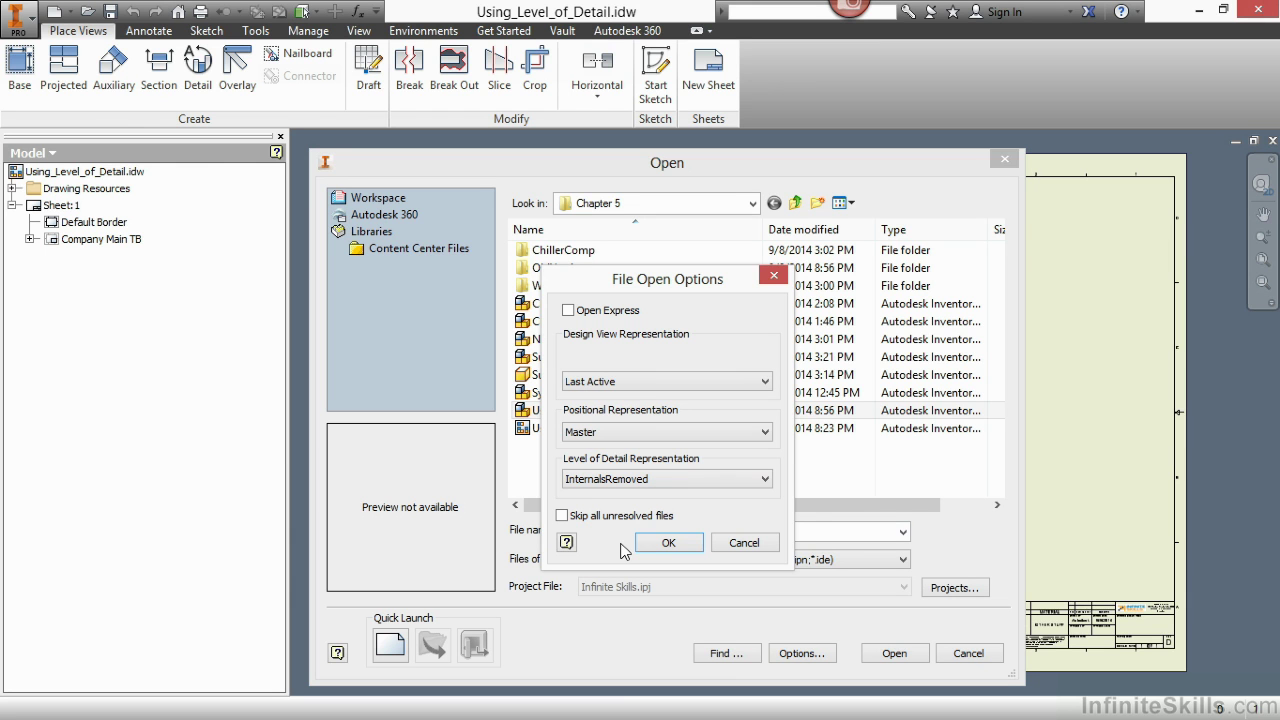
click(652, 543)
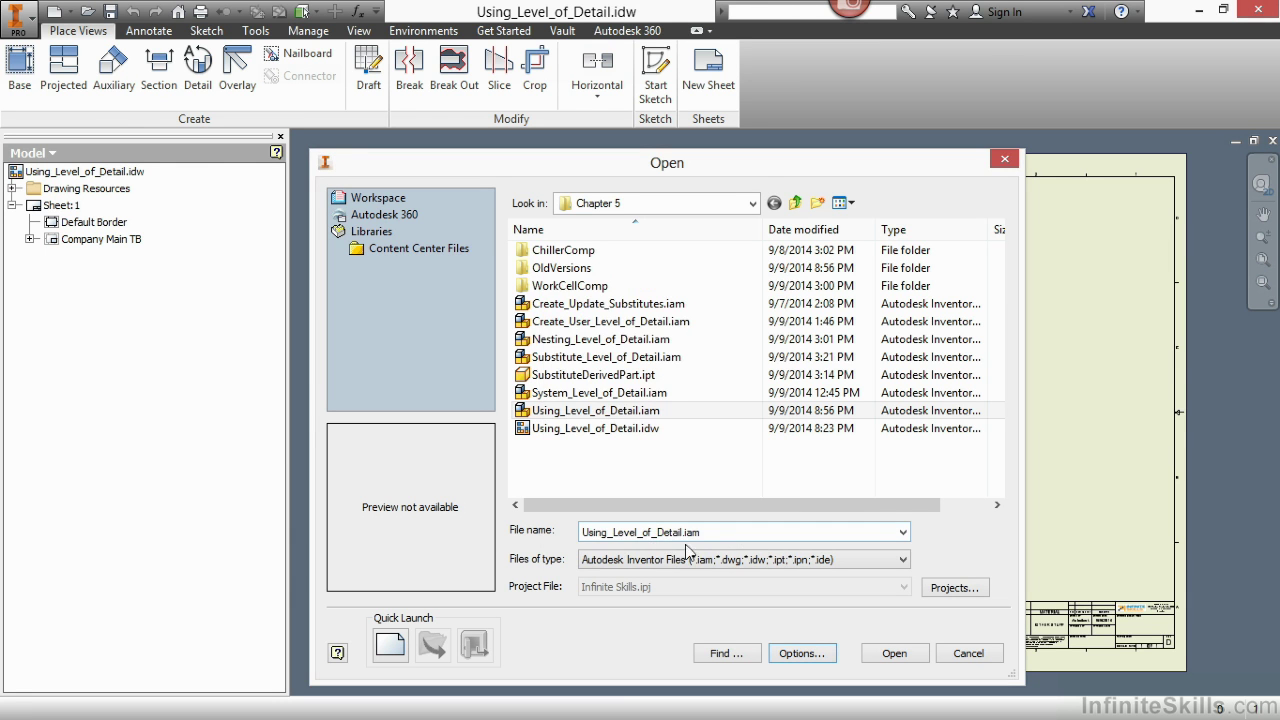
click(886, 658)
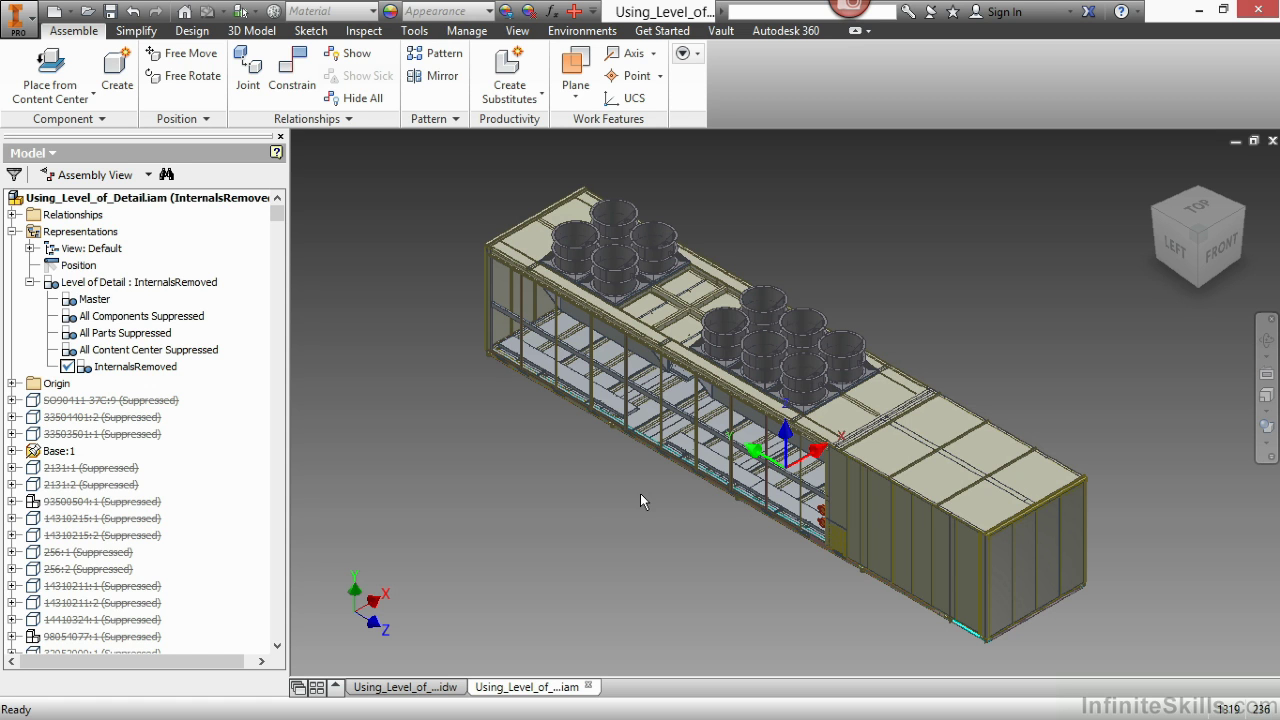
- Back in the drawing, place a Right-oriented base view at 1/30 scale near the sheet bottom
click(416, 689)
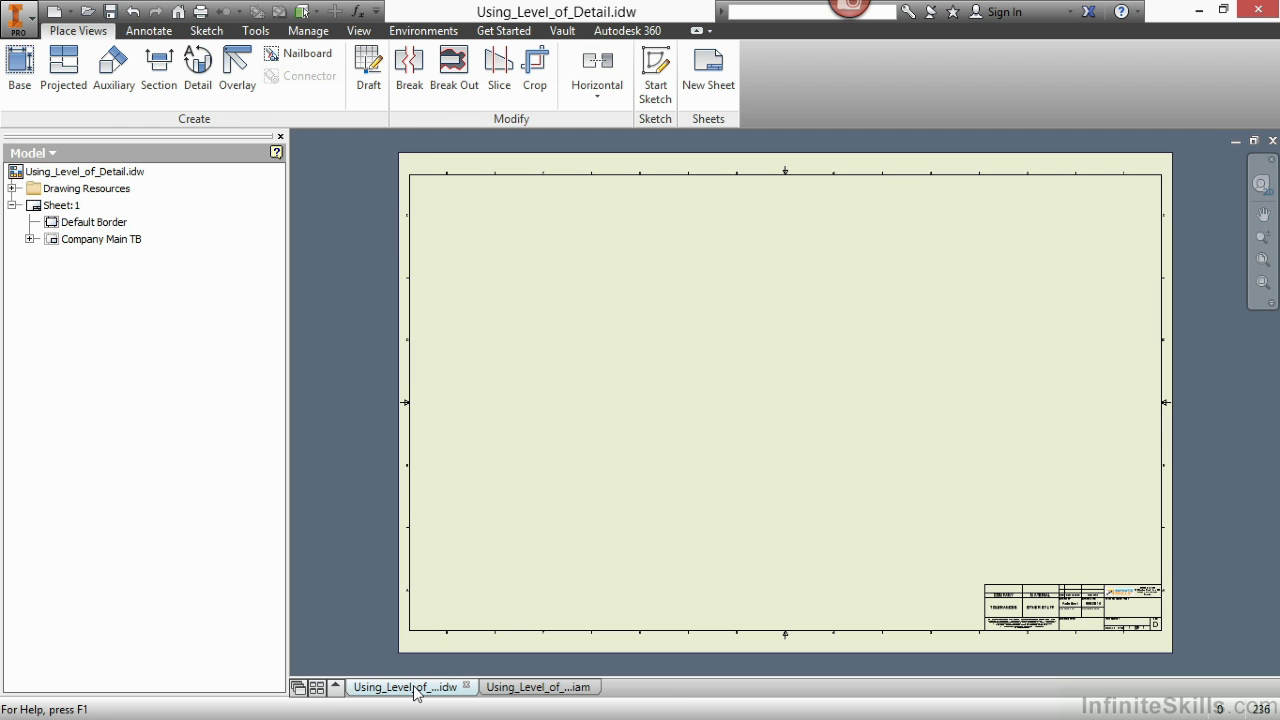
right_click(609, 406)
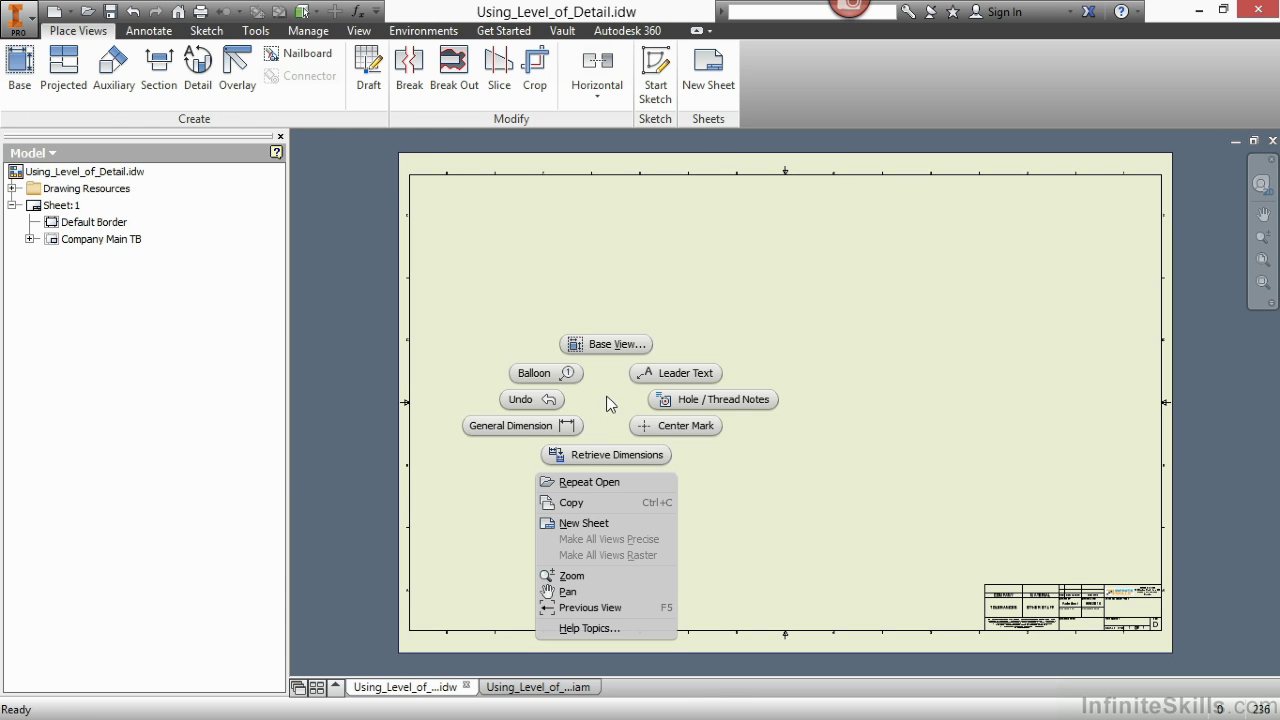
click(611, 345)
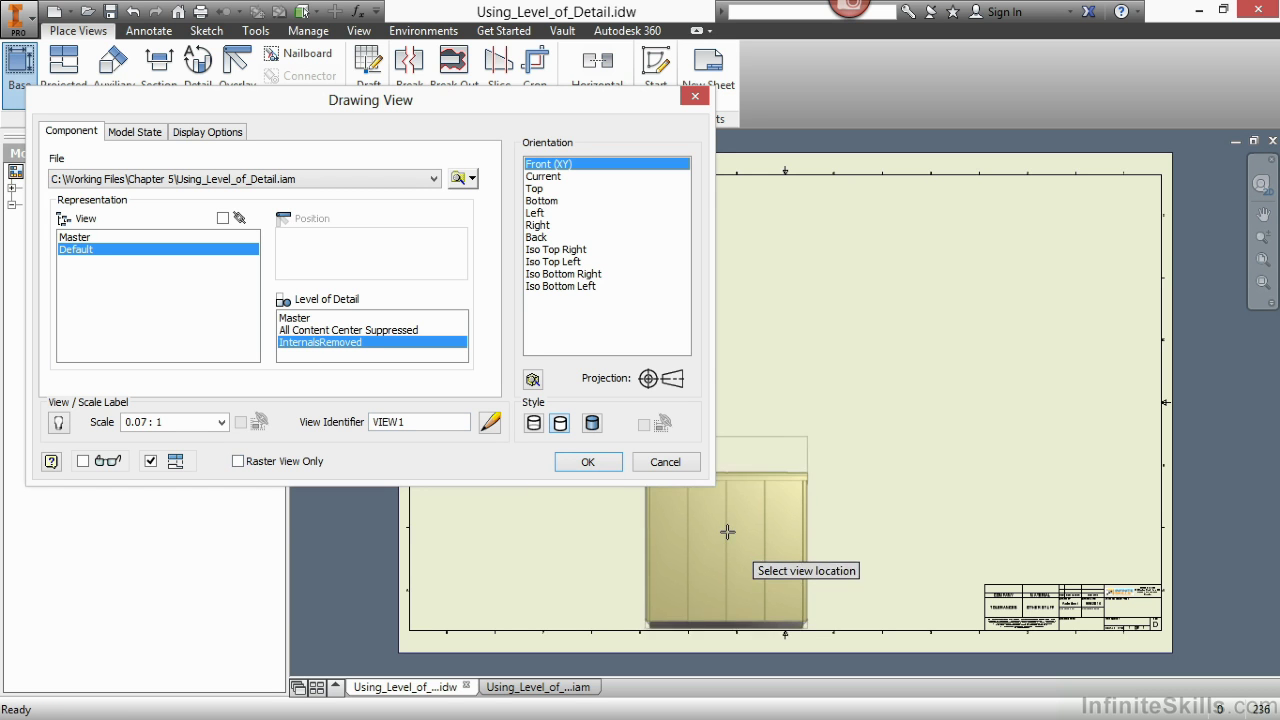
click(541, 226)
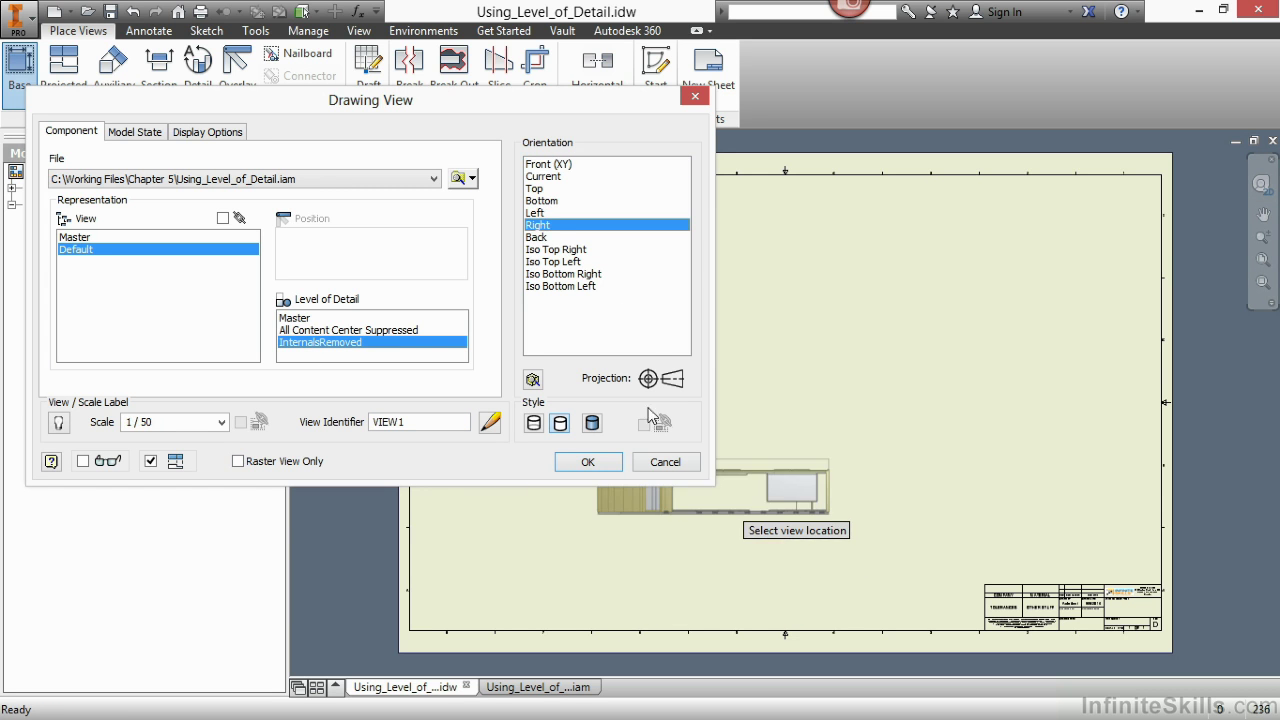
click(186, 421)
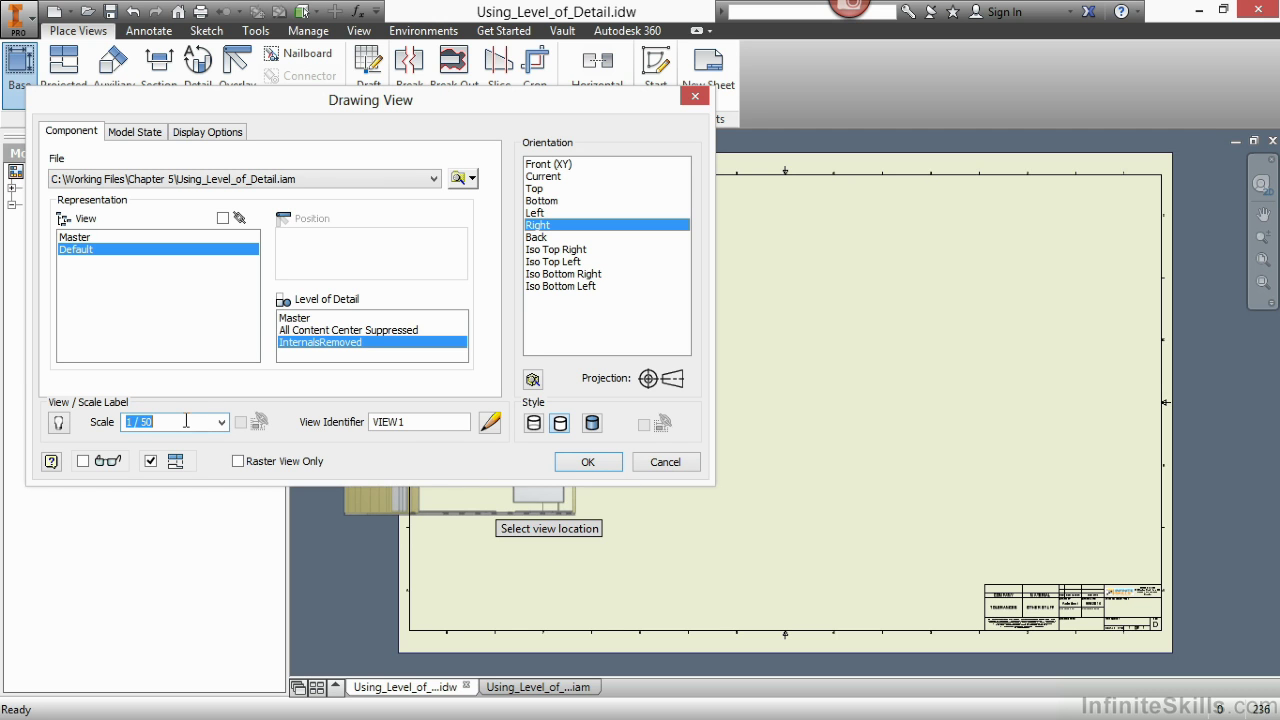
text(1/40)
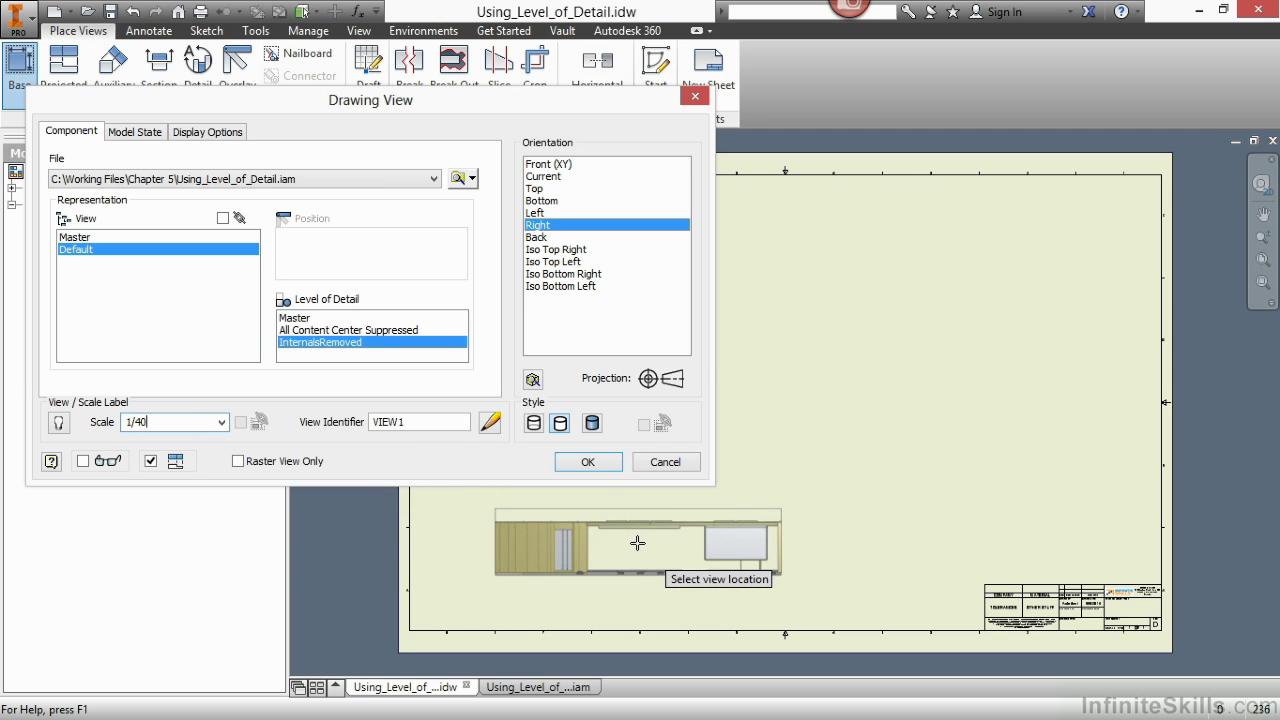
key(BackSpace)
key(BackSpace)
text(30)
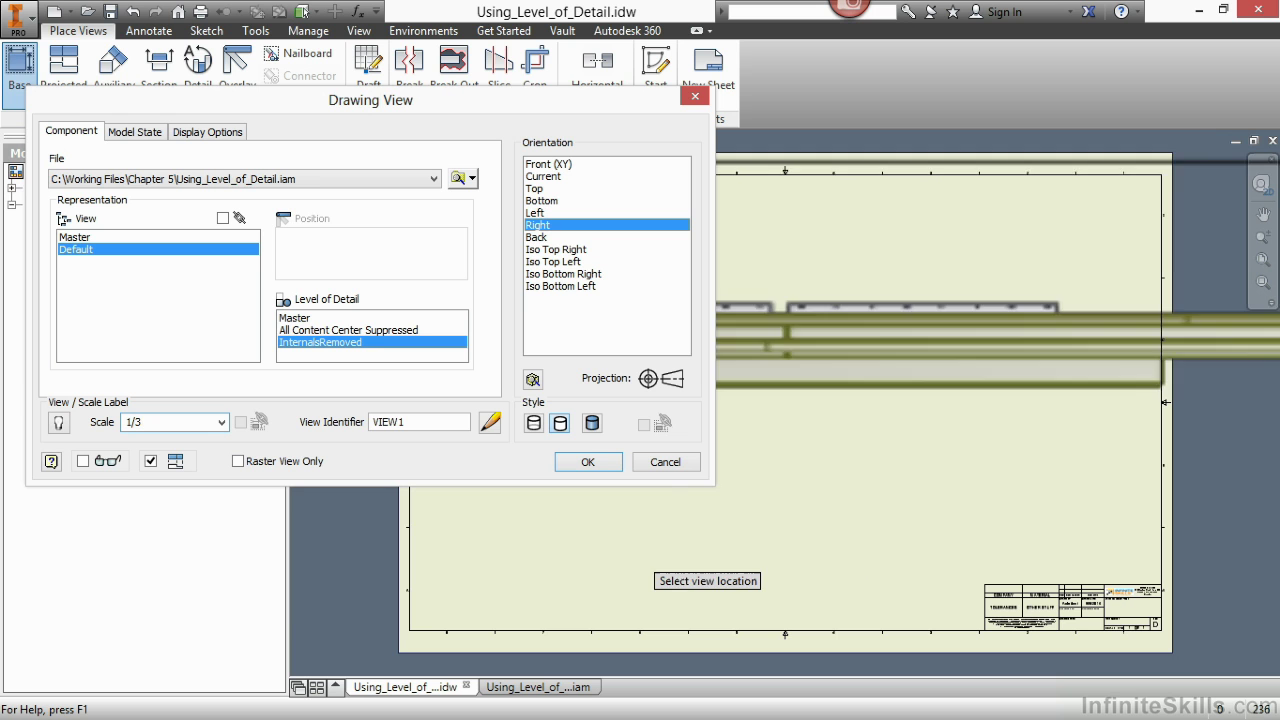
click(698, 527)
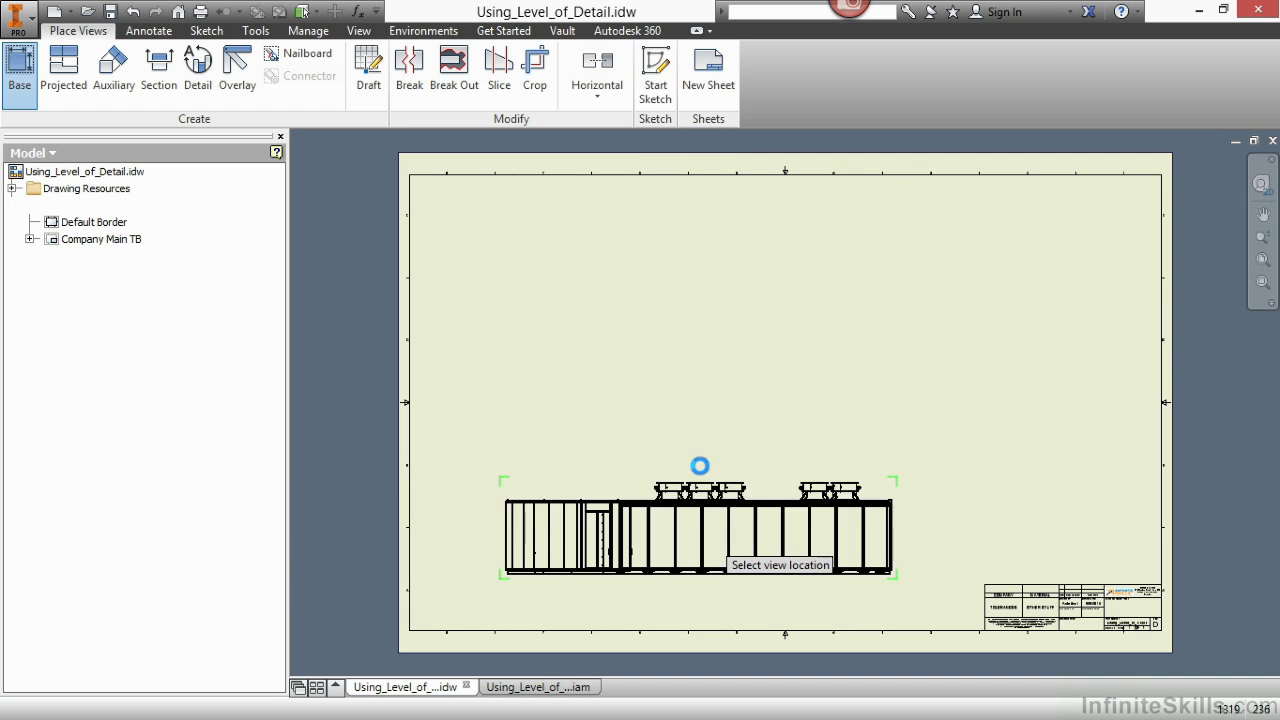
- Project a top view and an isometric view, then reposition both beside the side view
click(900, 337)
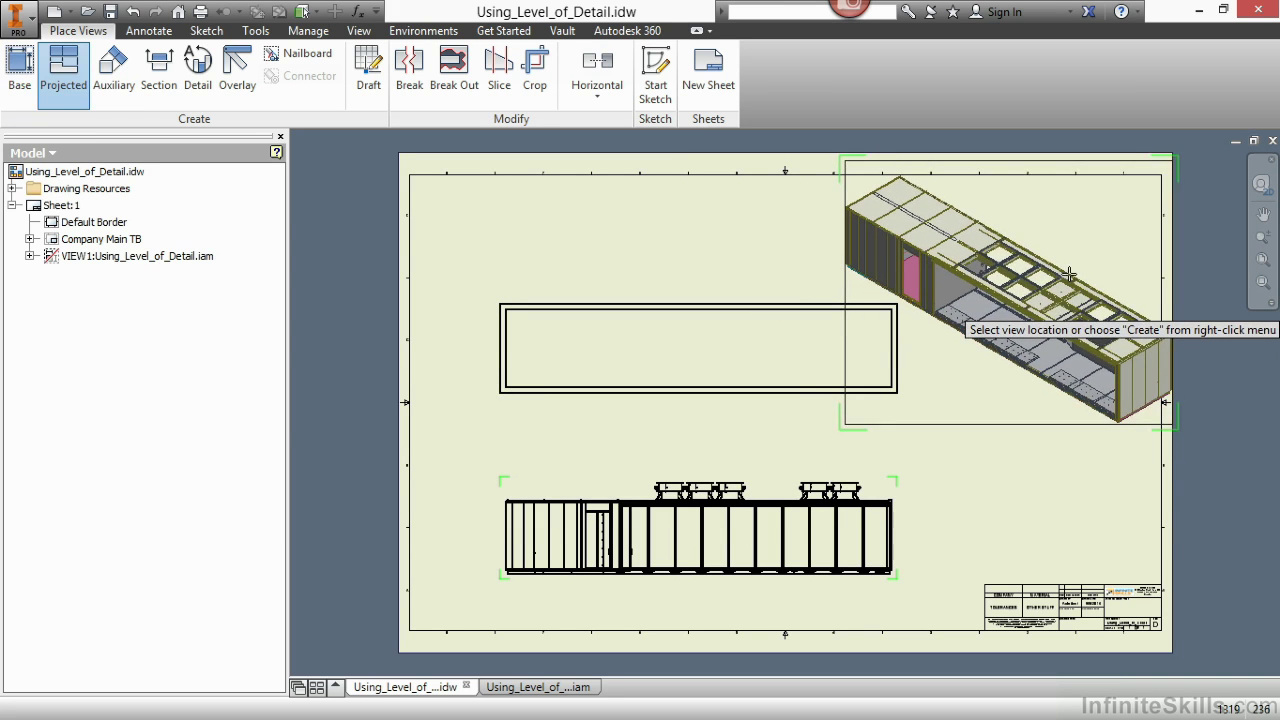
right_click(955, 449)
click(1018, 443)
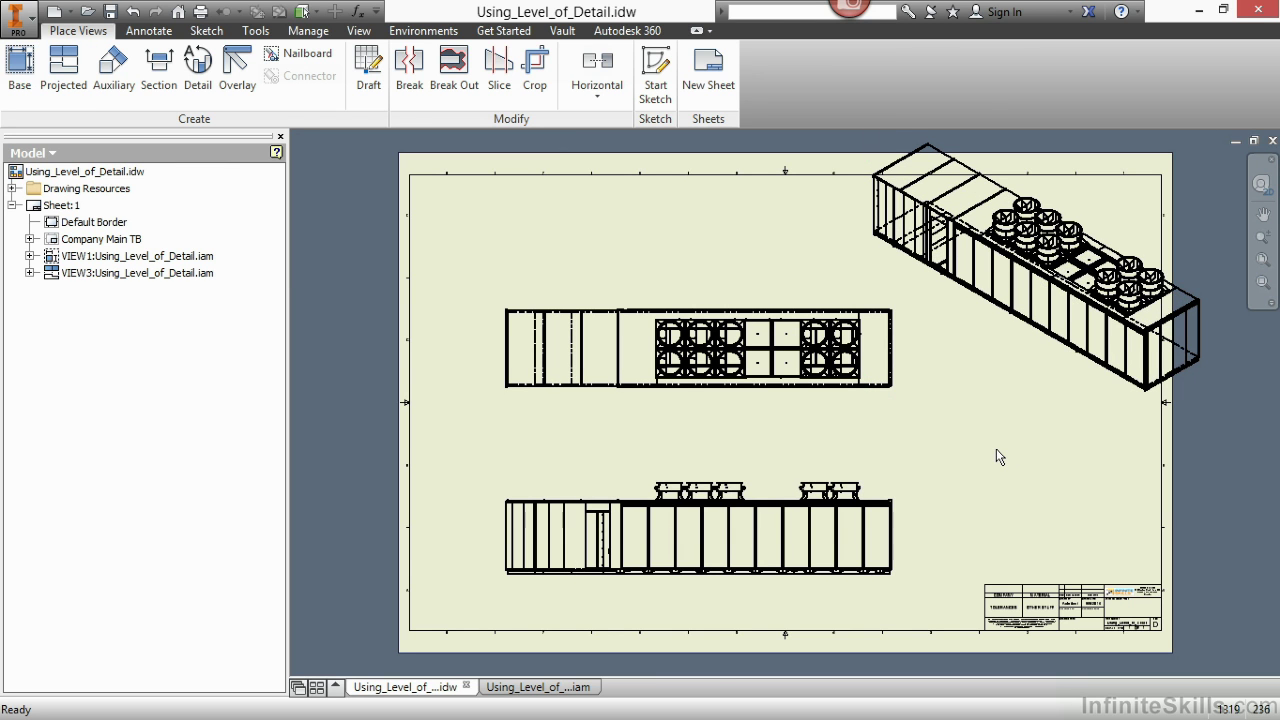
drag(560, 403, 452, 496)
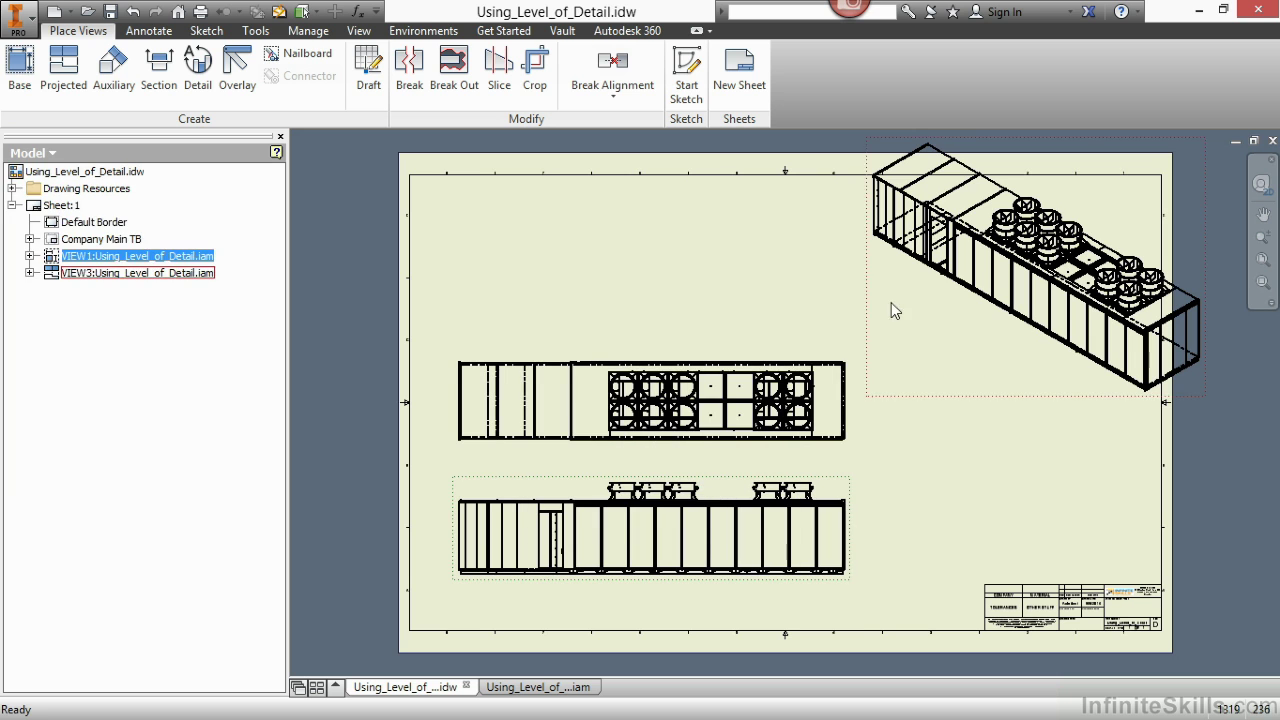
drag(922, 398, 858, 437)
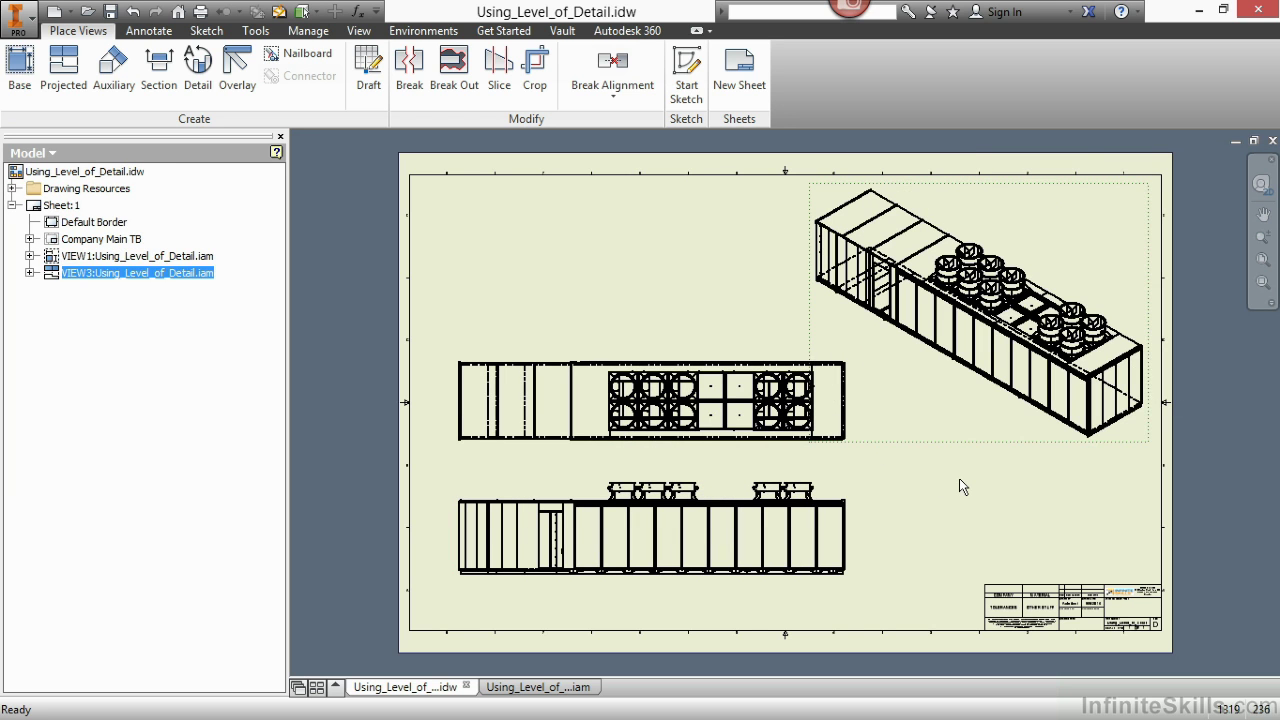
- Switch the isometric view to the Master level of detail
click(959, 478)
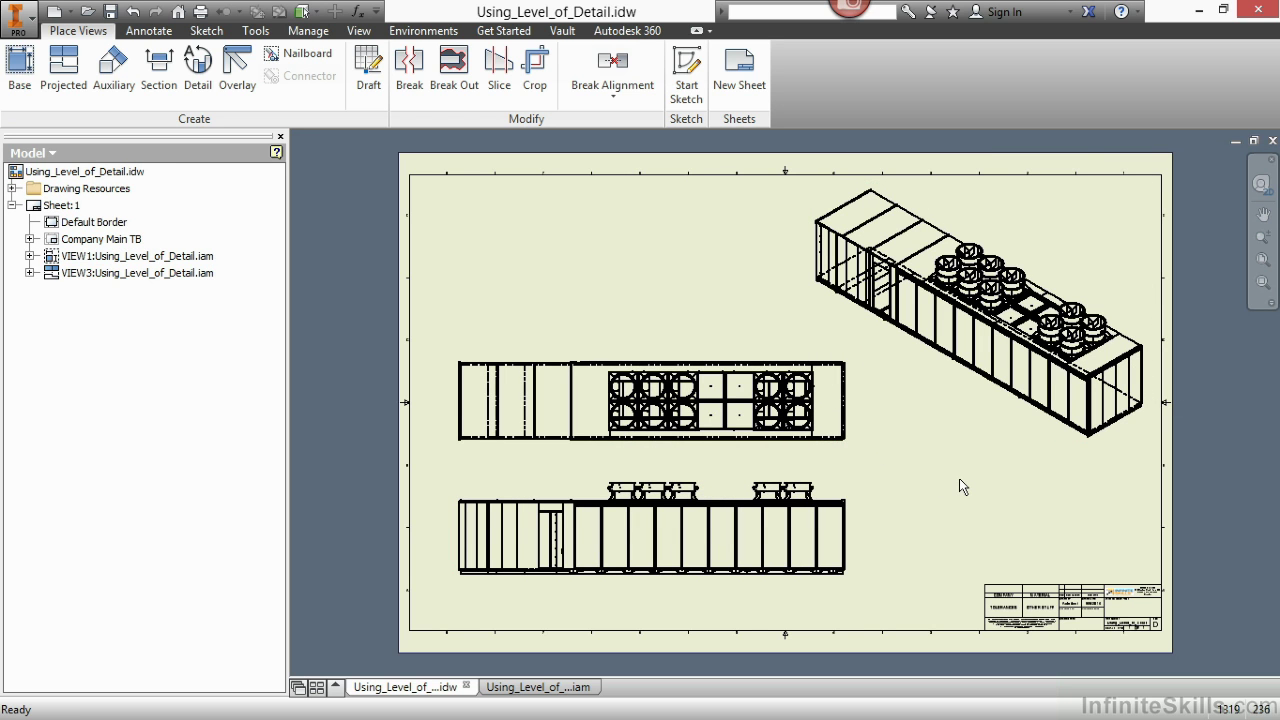
double_click(951, 394)
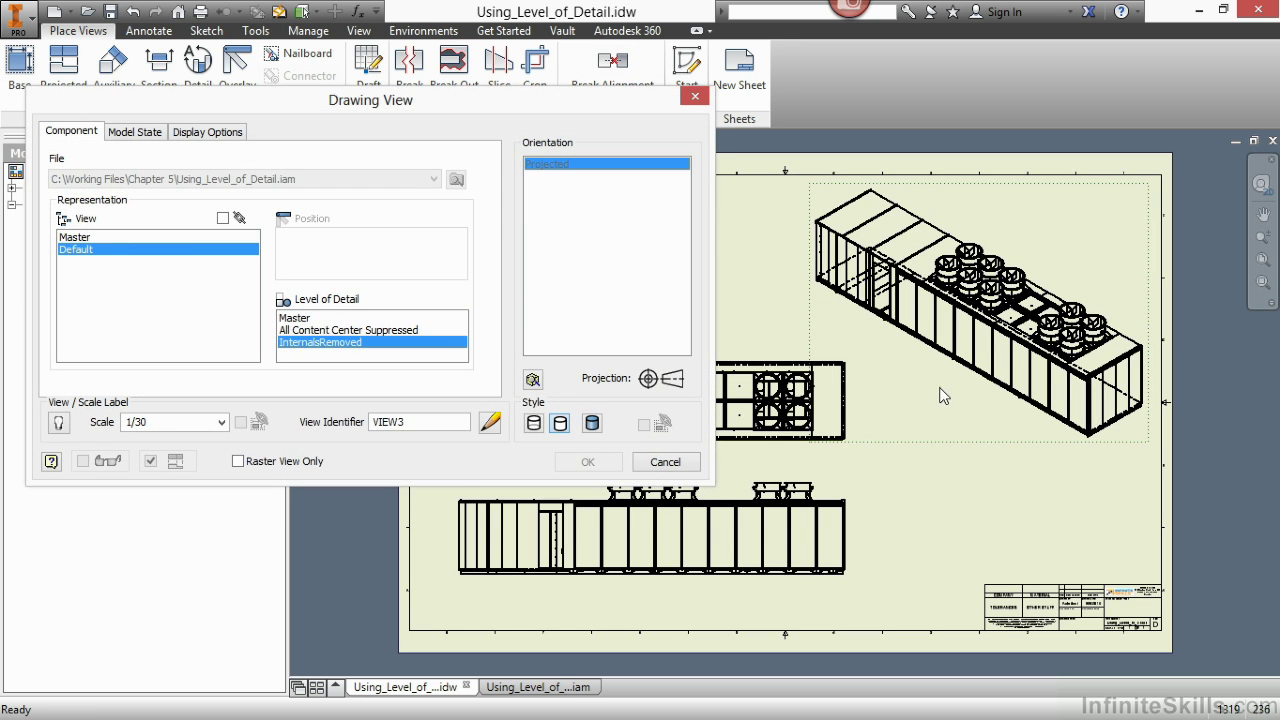
click(323, 318)
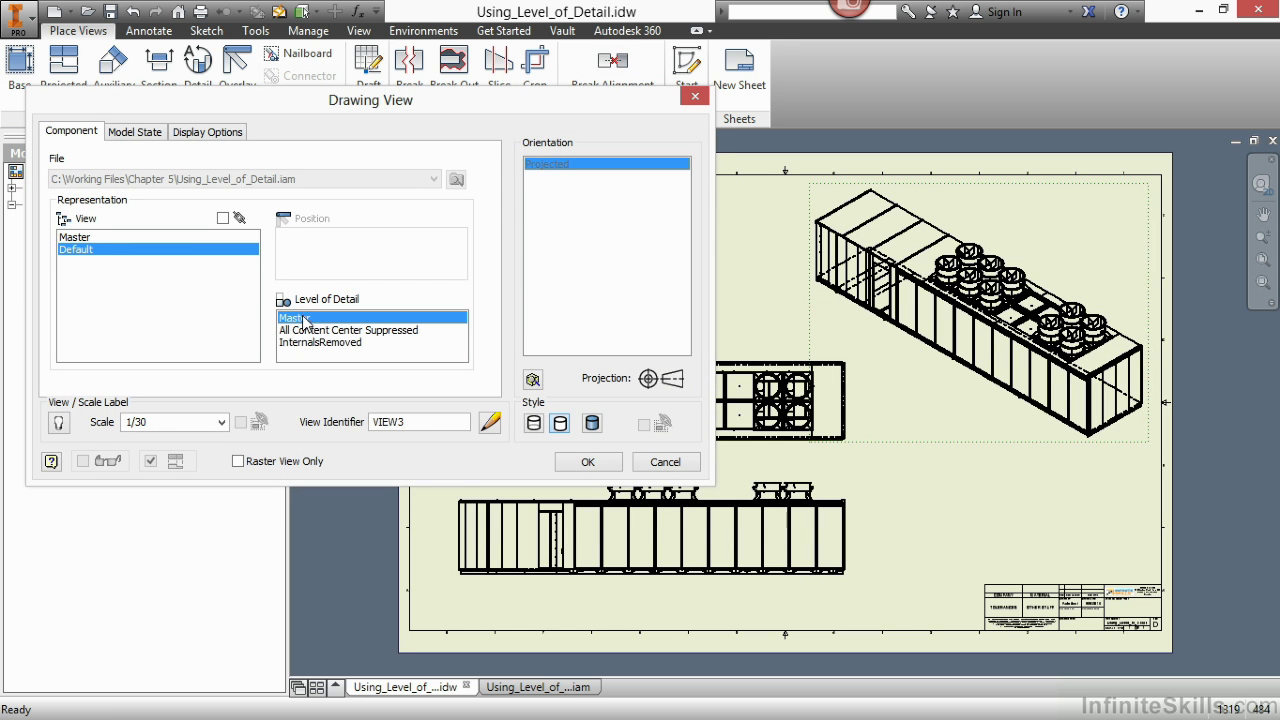
click(576, 465)
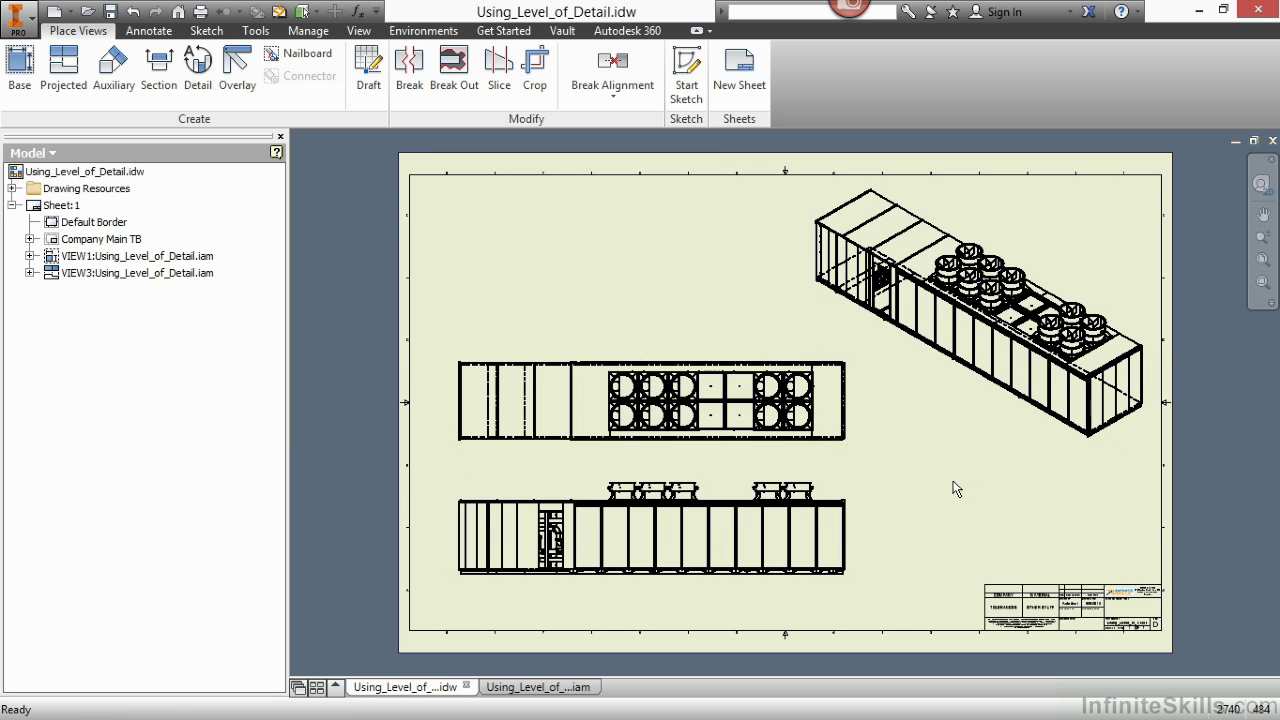
- Set the side view's level of detail back to InternalsRemoved
double_click(549, 490)
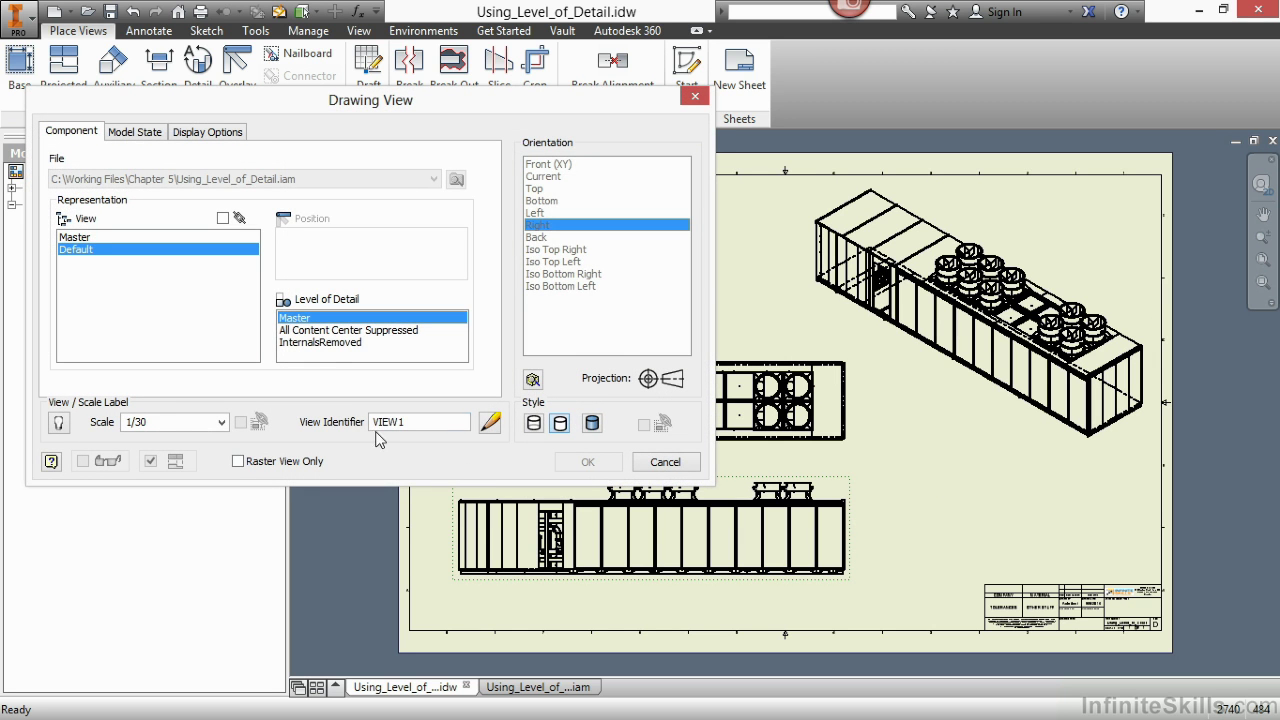
click(330, 343)
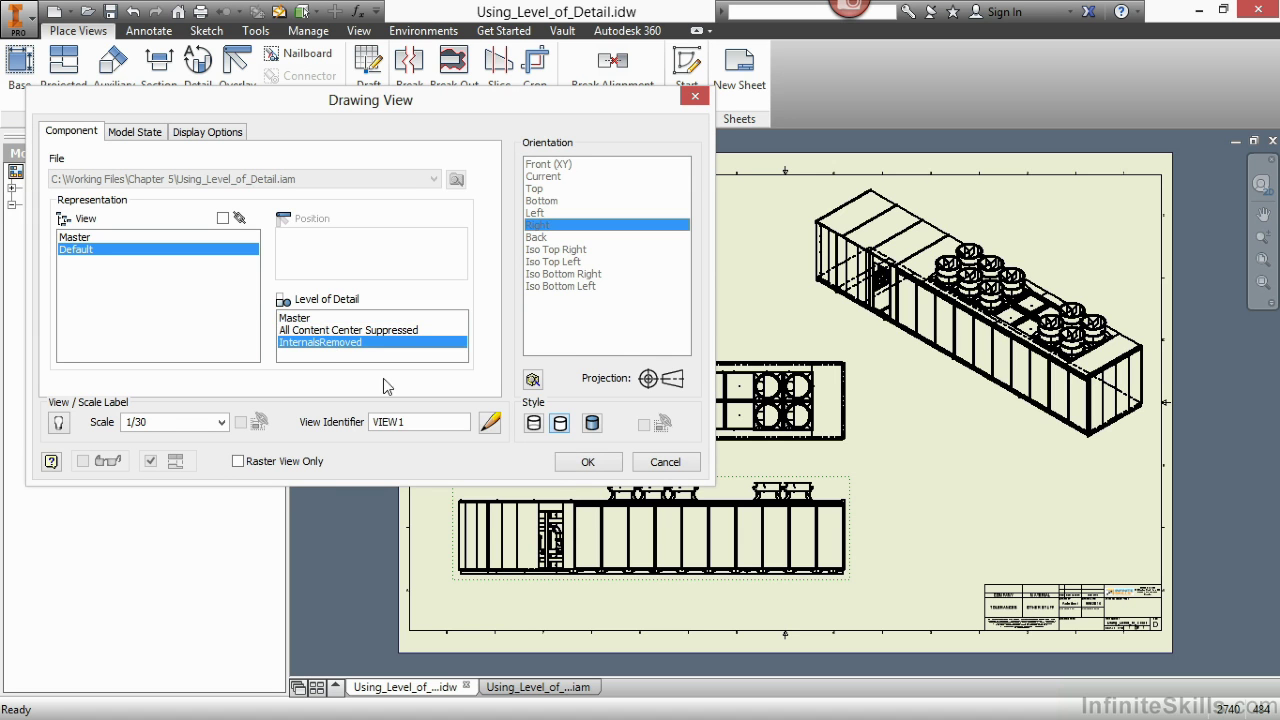
click(592, 460)
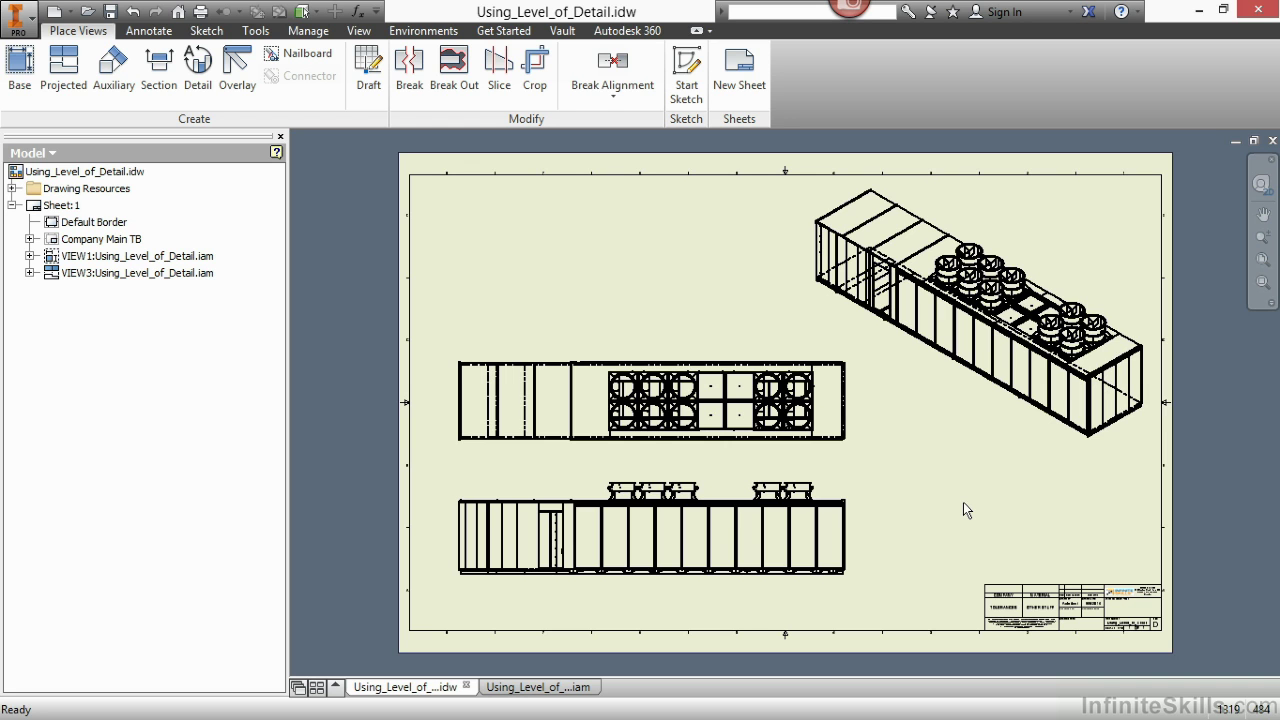
- Delete the old isometric view VIEW3
click(959, 430)
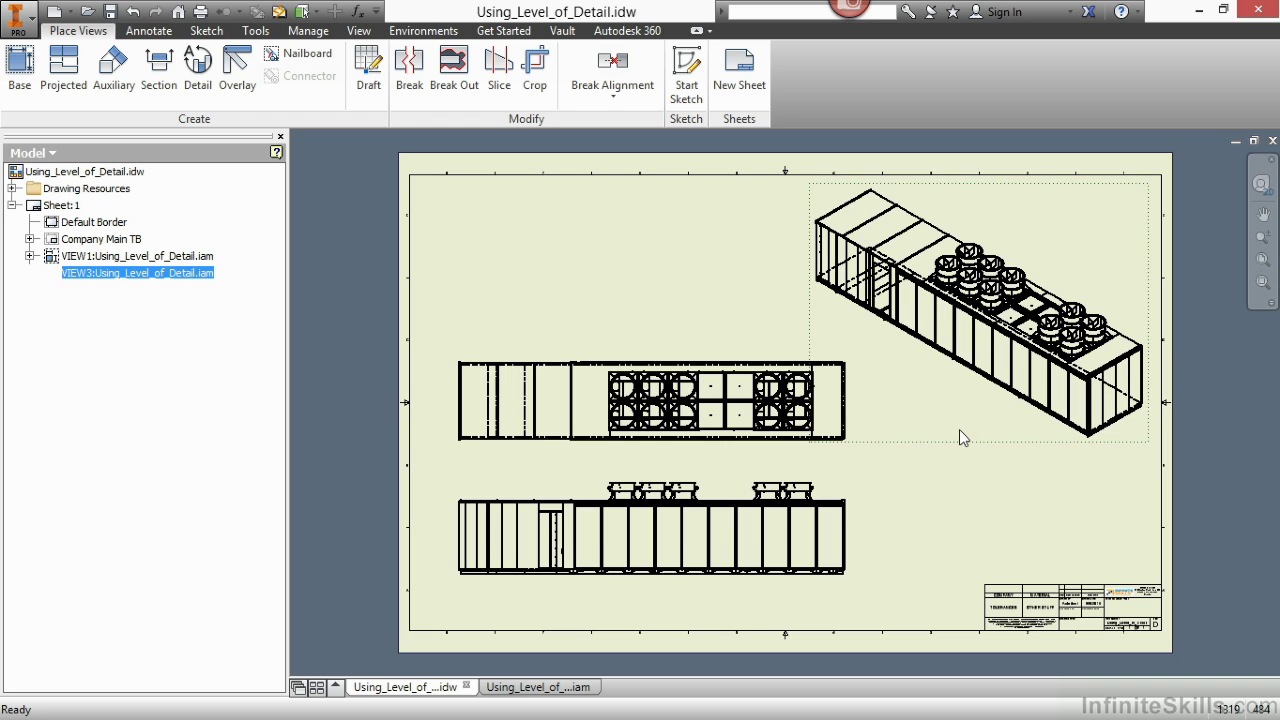
key(Delete)
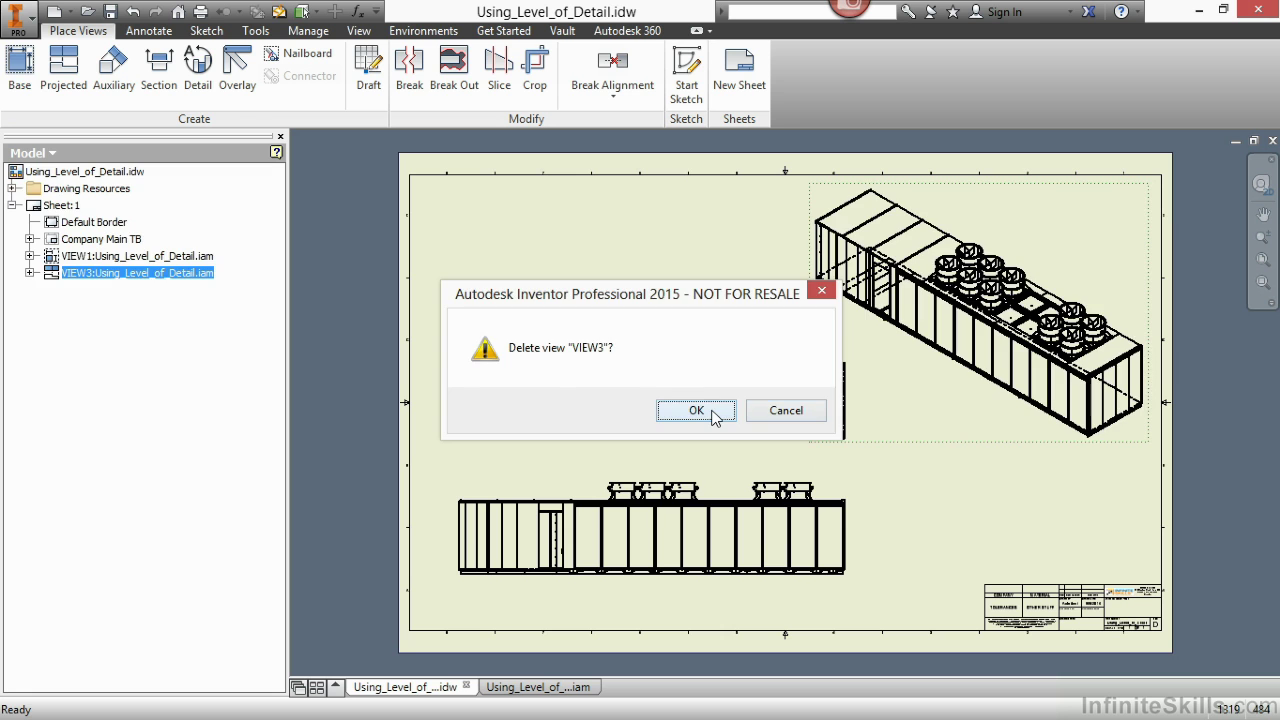
click(696, 411)
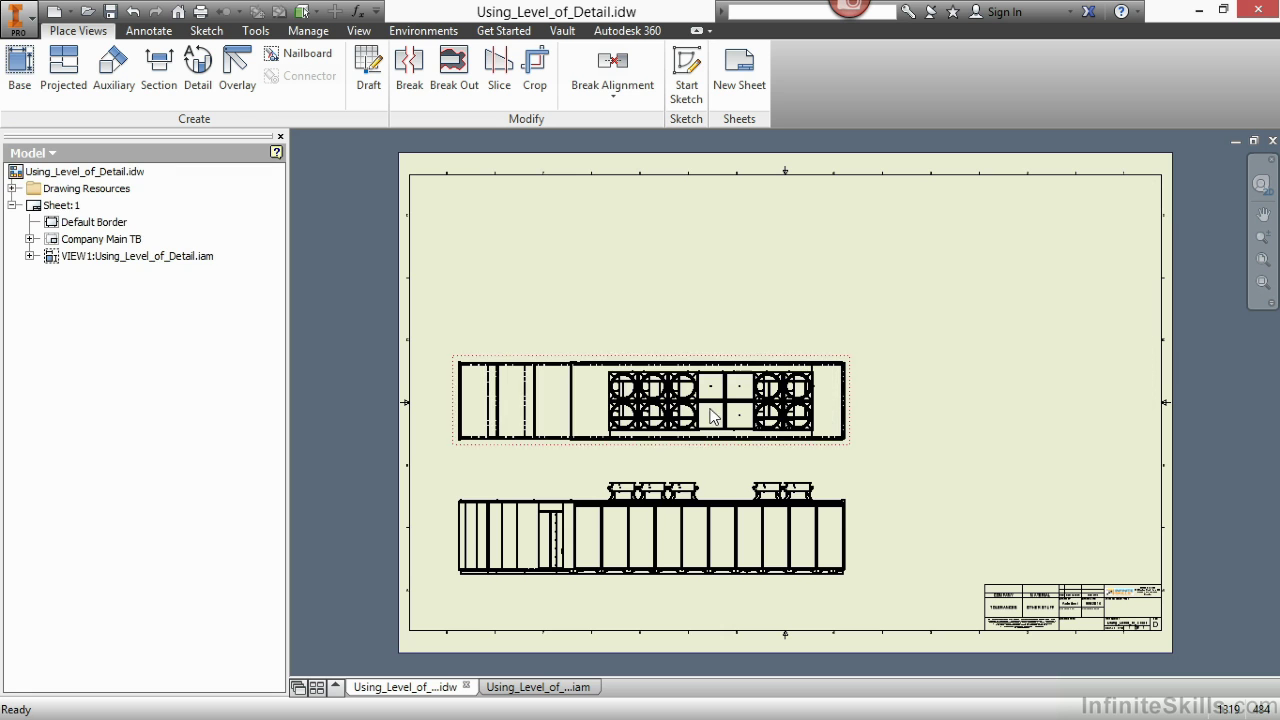
- Place a new Master-detail Iso Top Left base view in the sheet's upper right, without projections
click(18, 75)
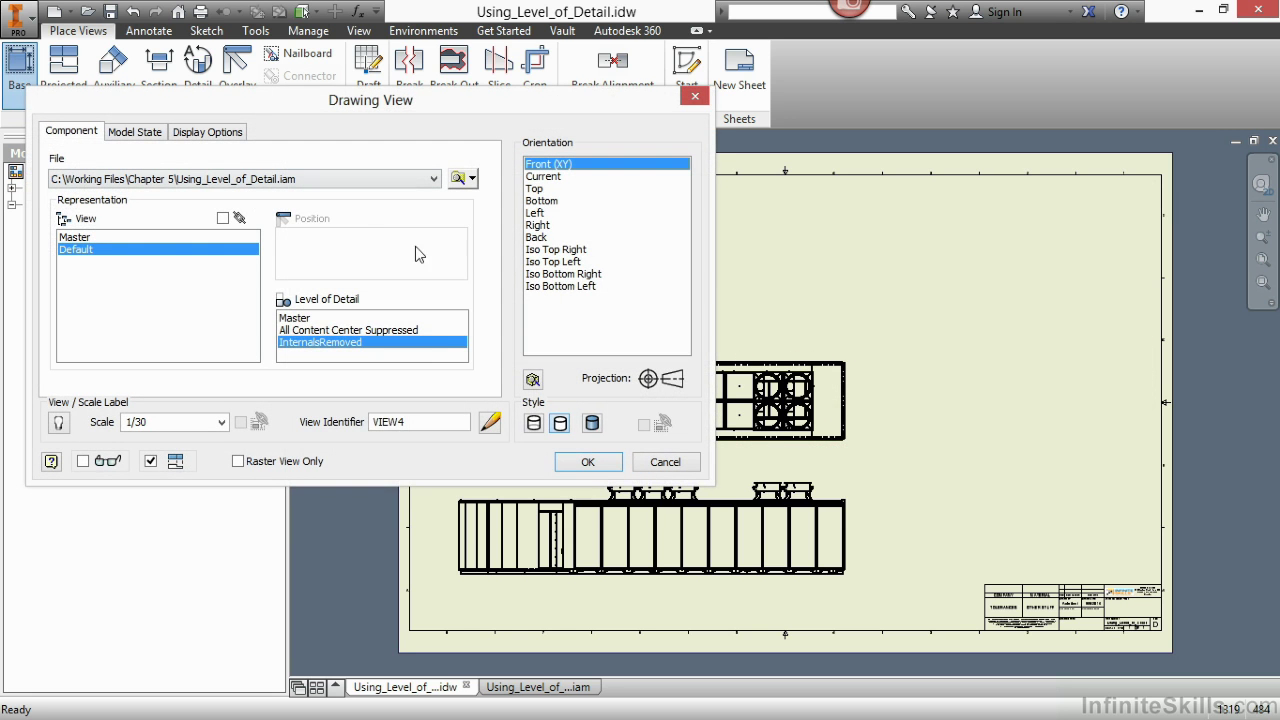
click(314, 319)
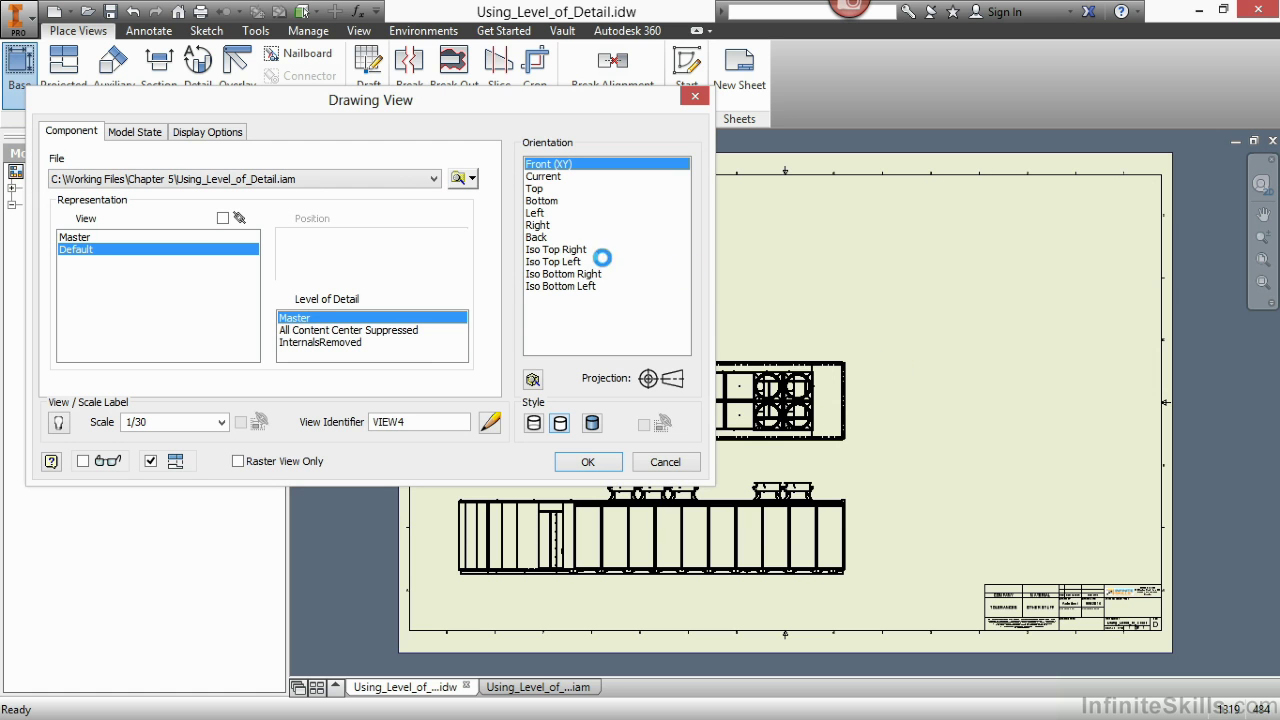
click(602, 260)
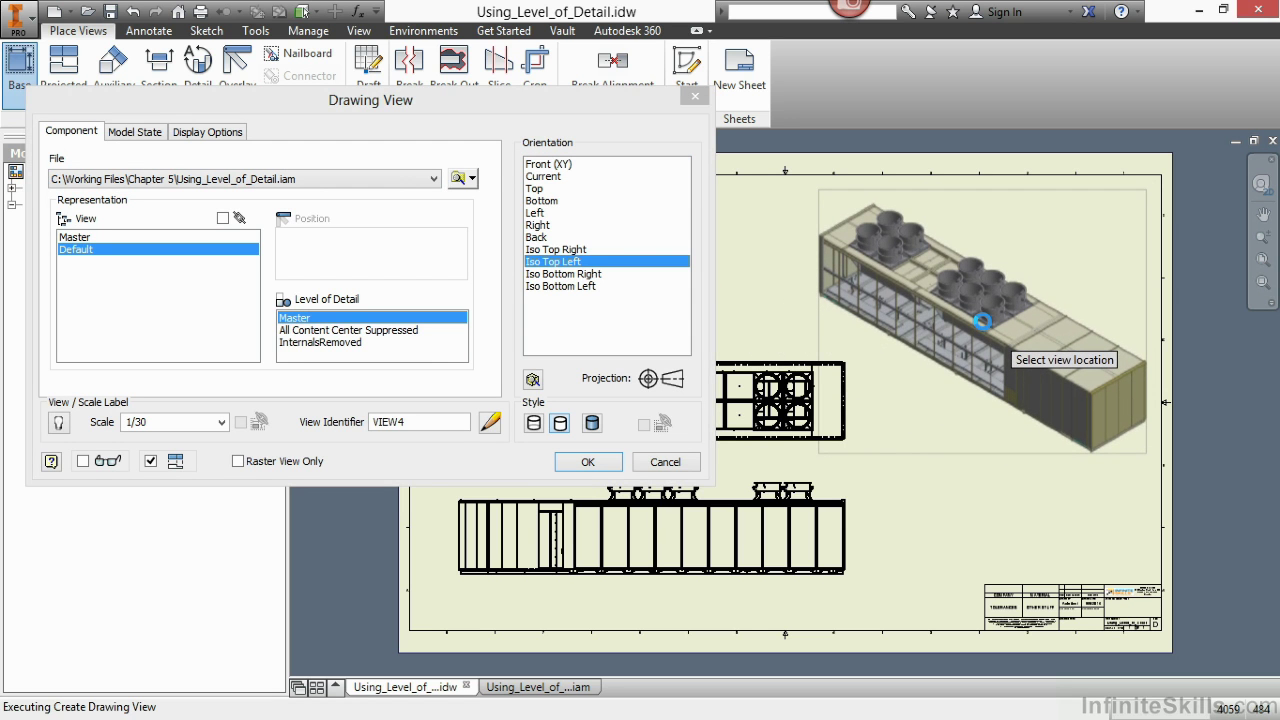
click(982, 320)
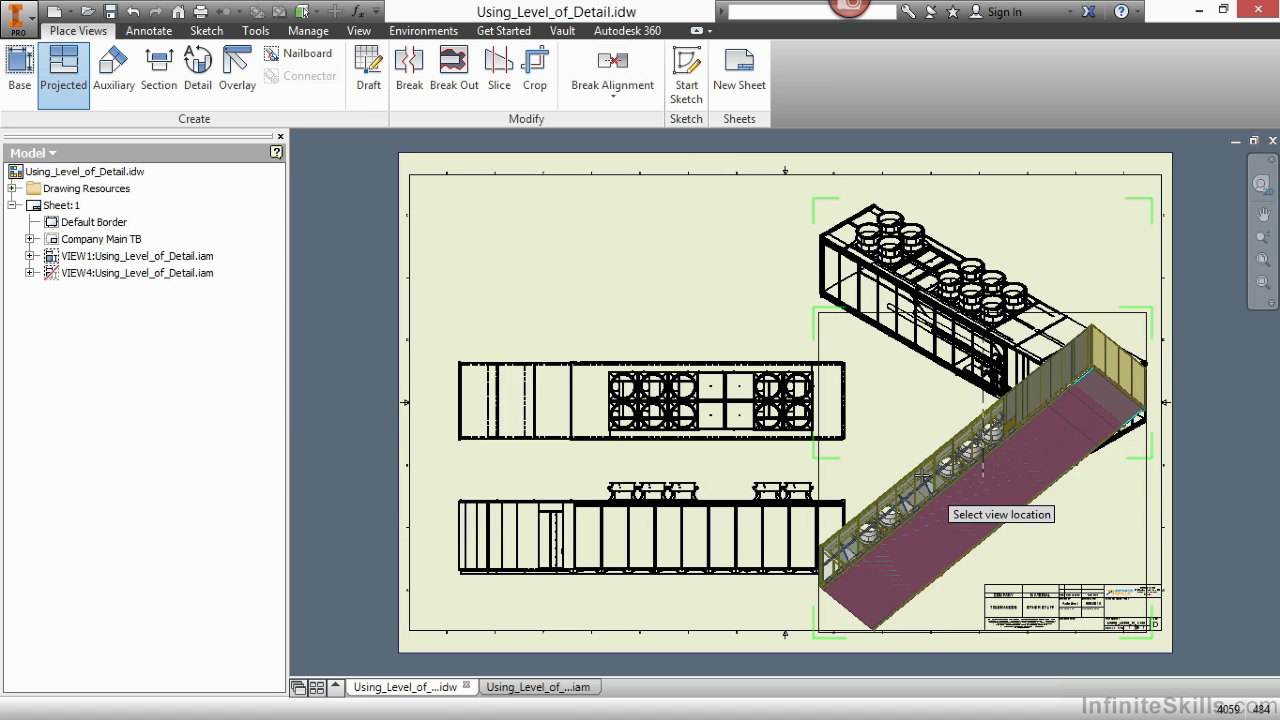
right_click(983, 478)
click(991, 475)
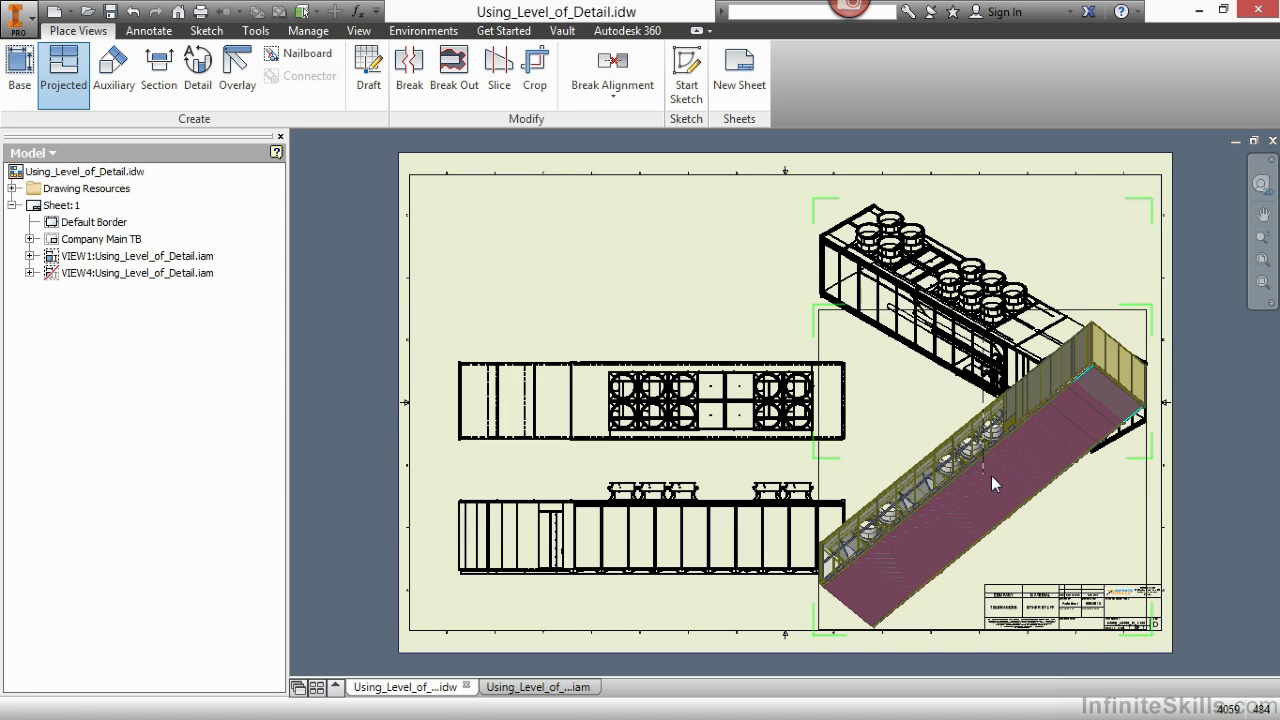